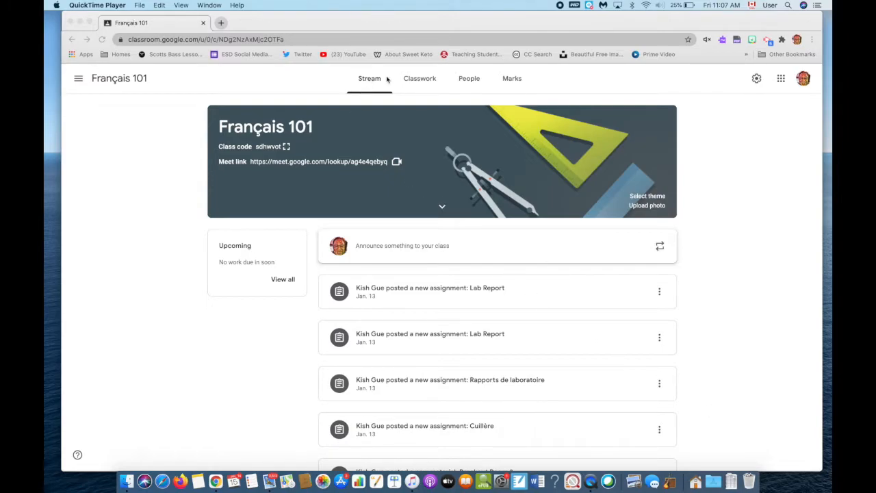
Create a new assignment in the Français 101 classwork with the title "Landscape"
click(410, 80)
click(422, 80)
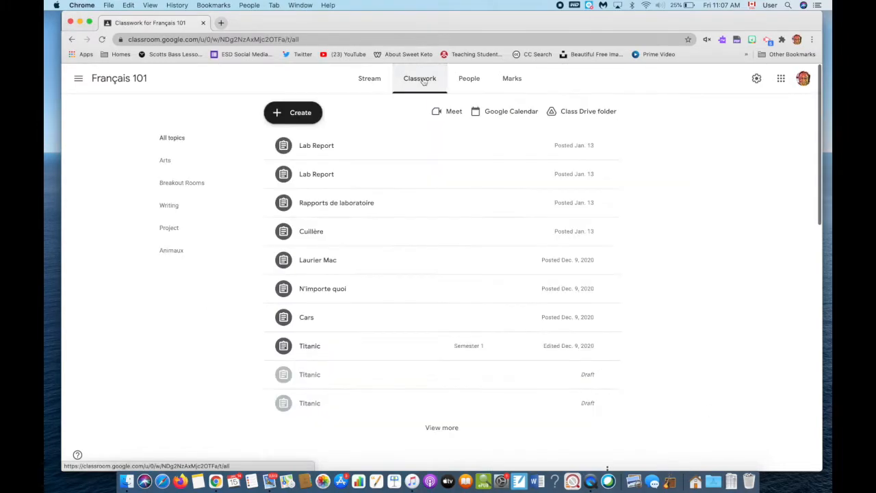
click(309, 114)
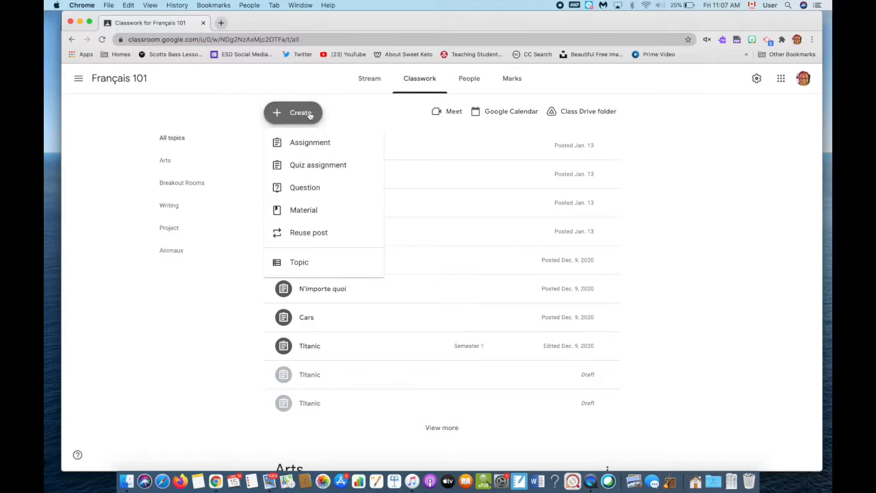
click(322, 142)
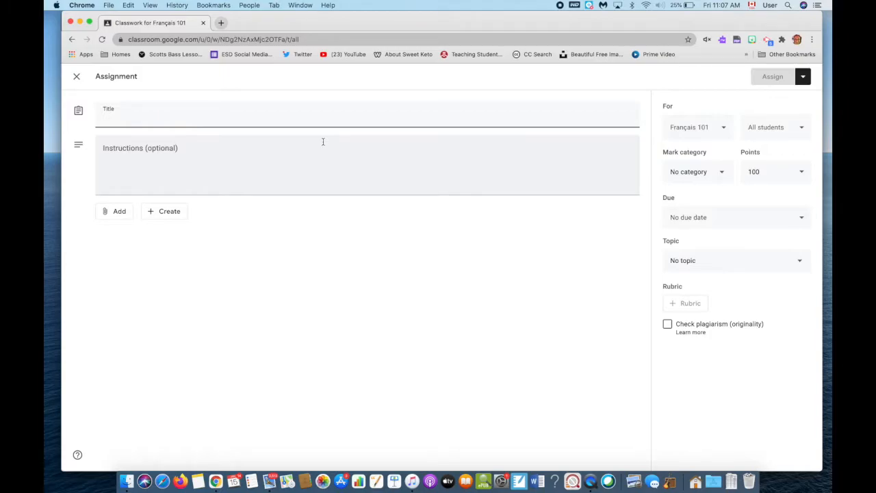
text(Landscape)
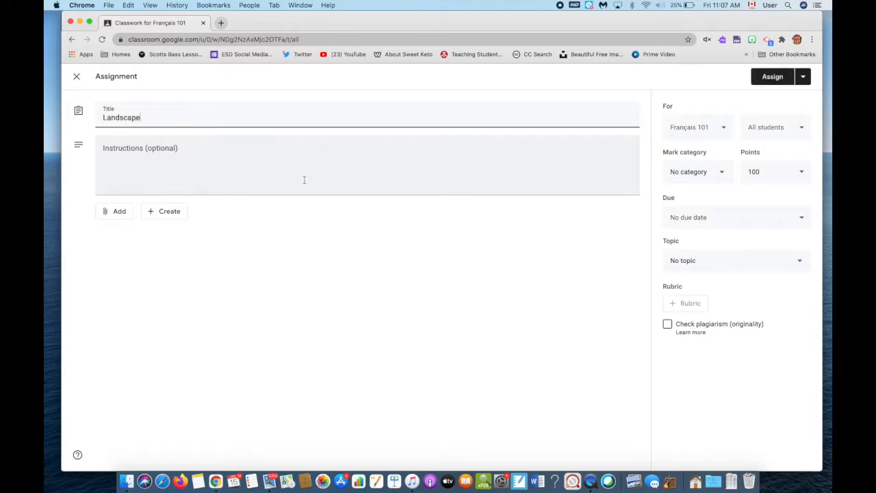
click(239, 162)
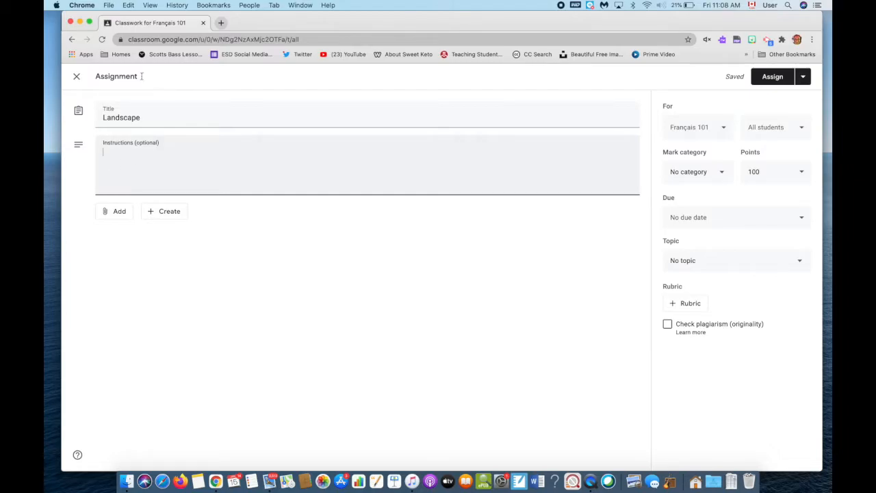
Open Google Jamboard in a new browser tab and create a new jam
click(220, 23)
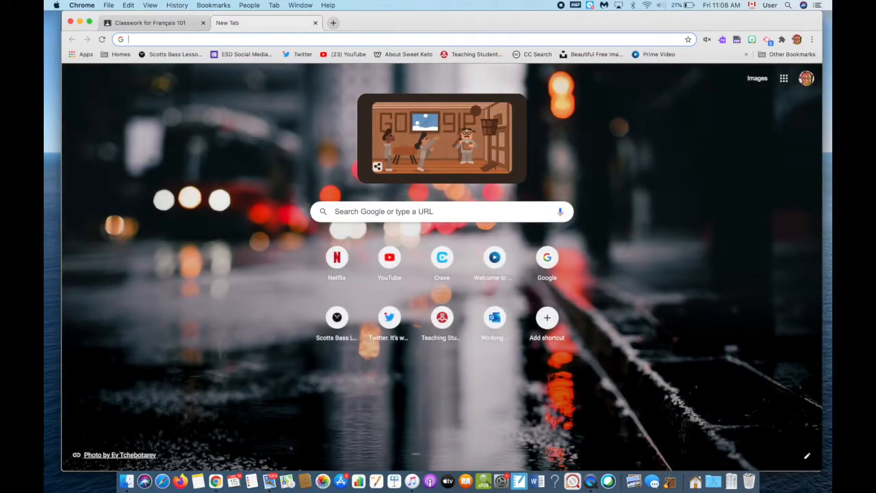
click(784, 79)
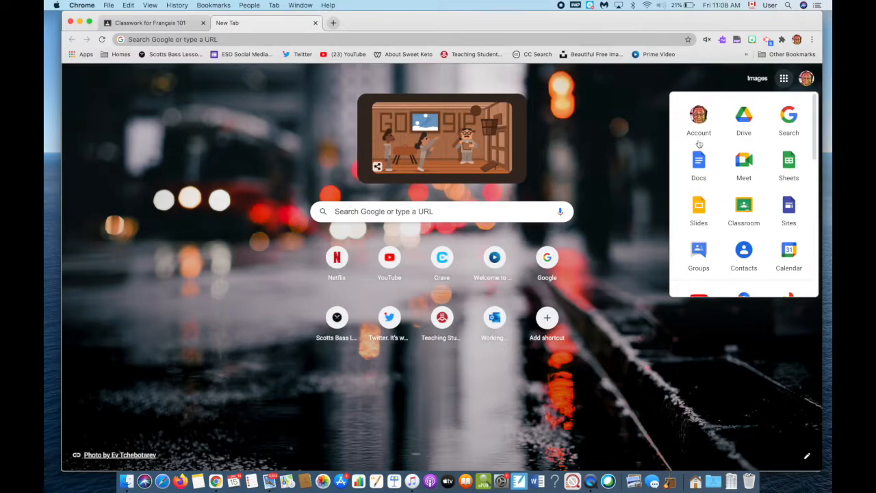
scroll(743, 202, down, 1)
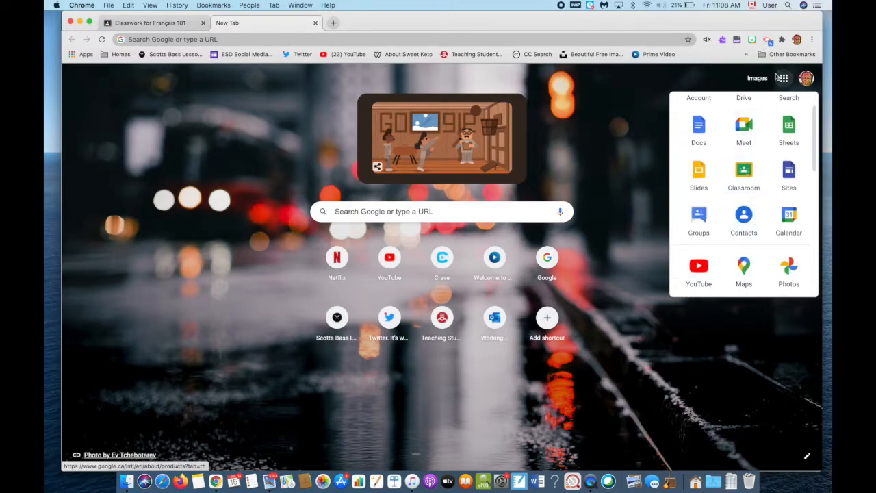
scroll(721, 219, down, 1)
scroll(721, 219, down, 6)
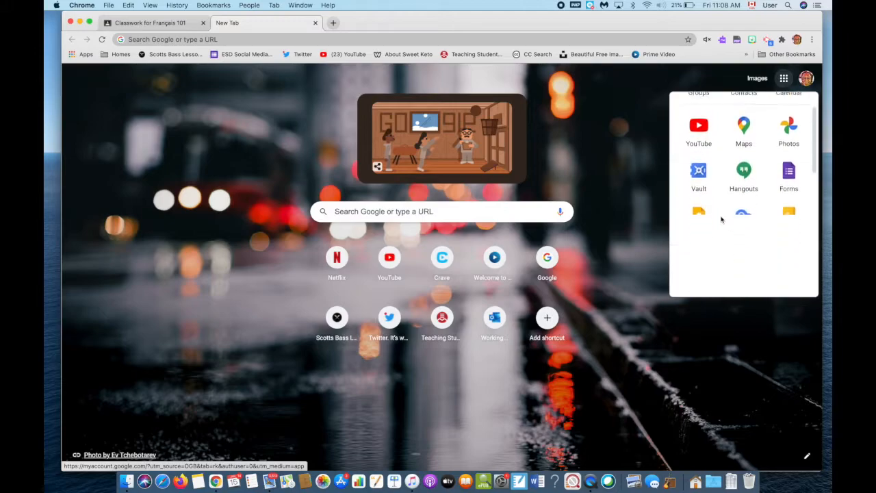
click(701, 200)
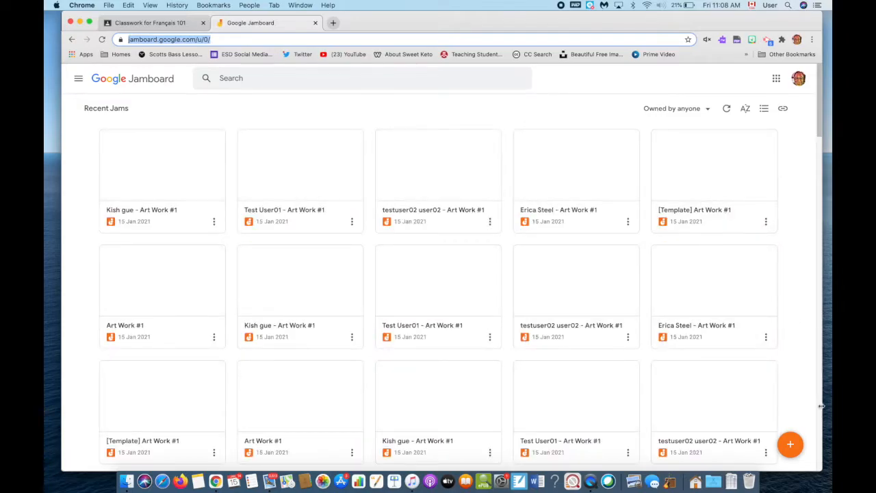
click(791, 447)
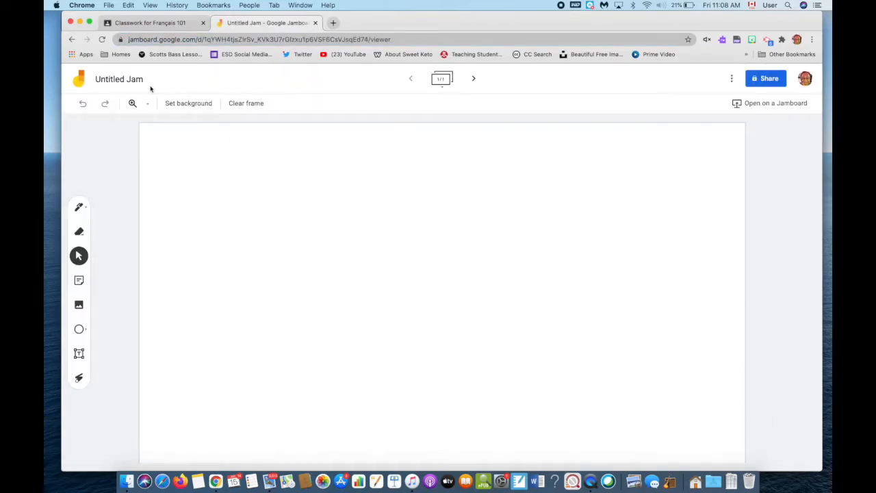
Rename the untitled jam as "Landscape"
click(138, 82)
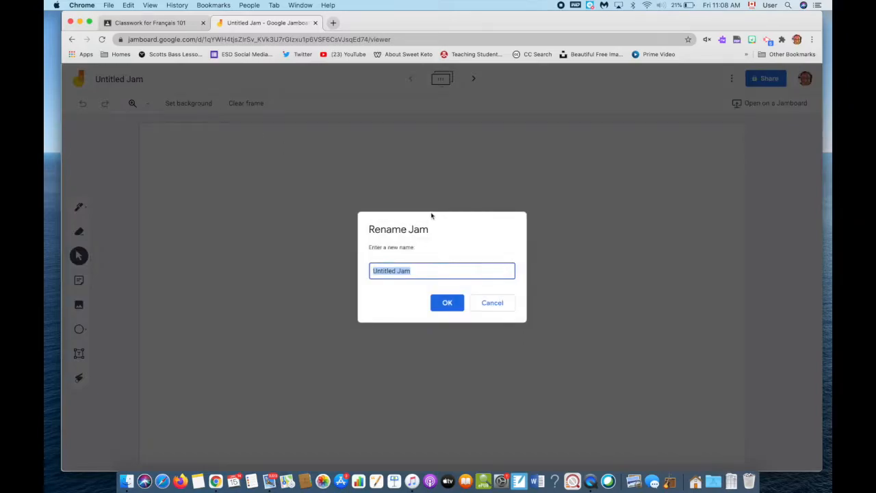
text(Landscape)
click(449, 302)
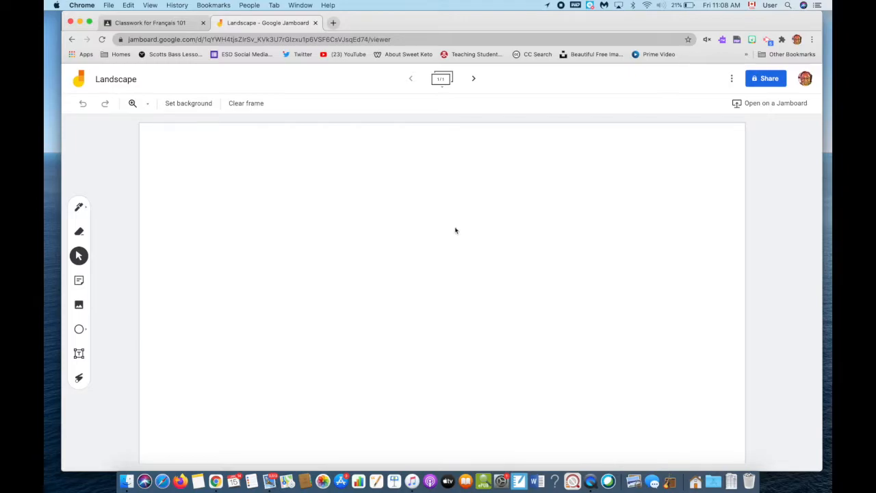
Copy the Landscape jam's web address and attach it as a link to the Landscape assignment in Classroom
click(406, 39)
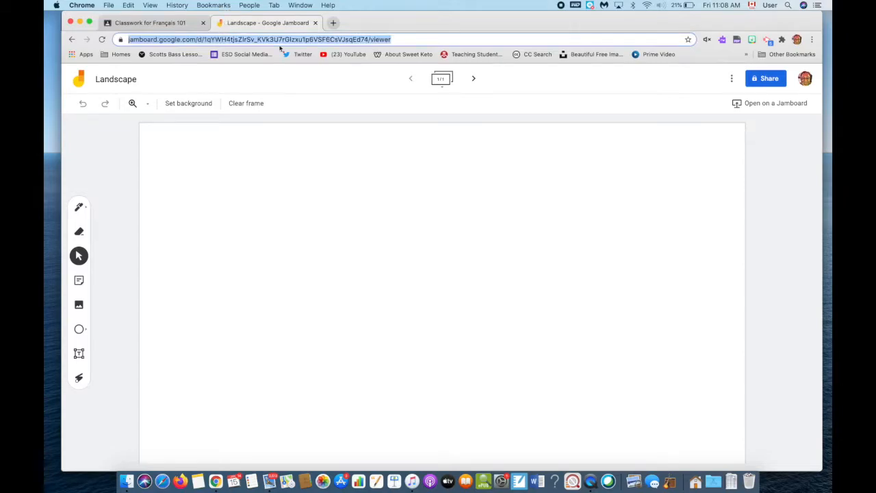
click(166, 25)
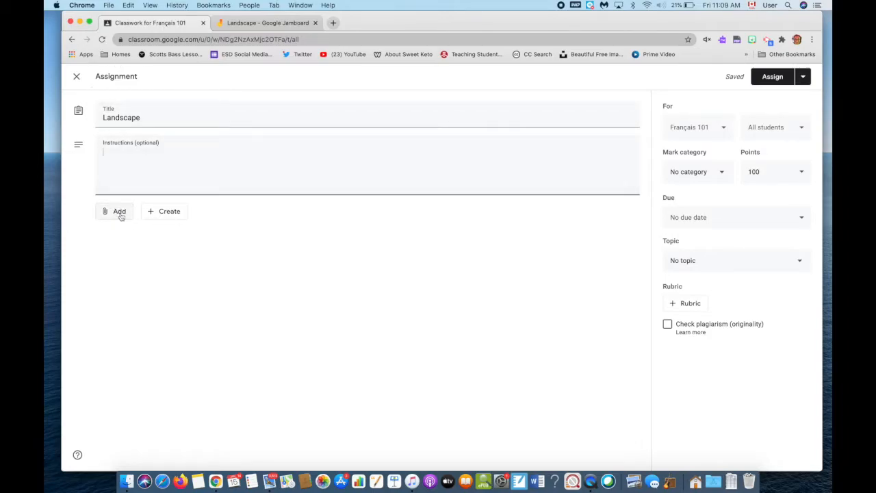
click(120, 213)
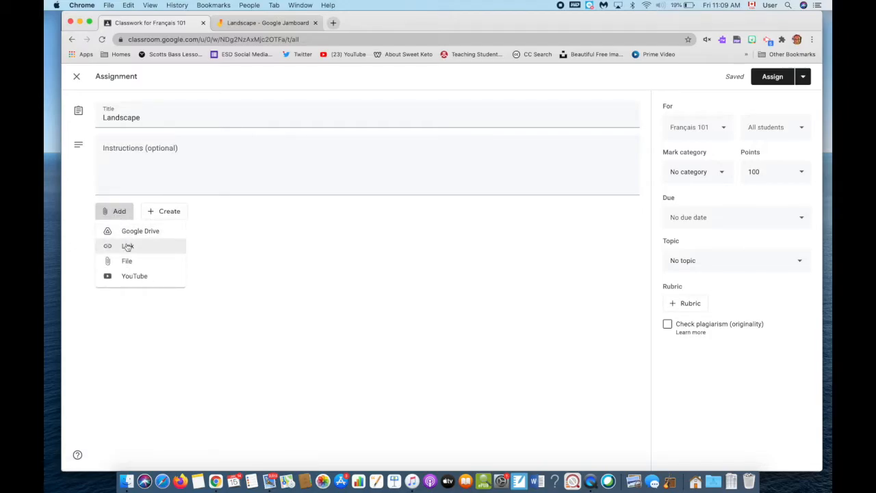
click(128, 246)
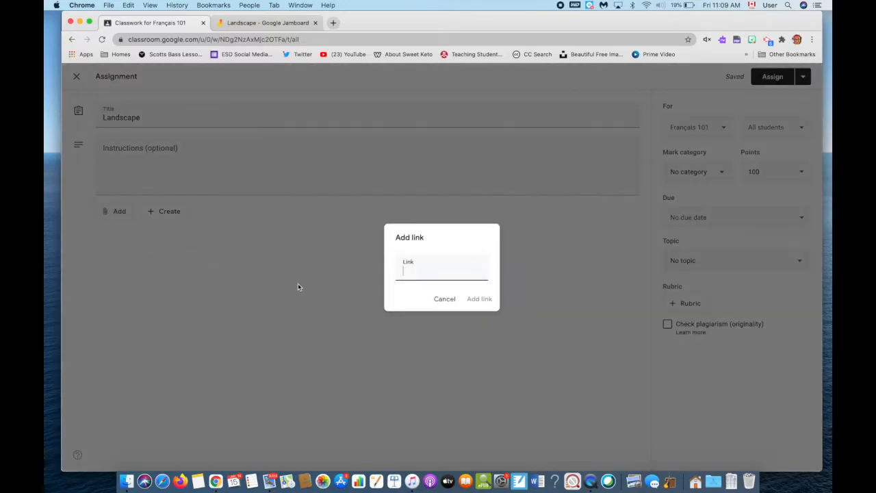
key(super+v)
click(481, 301)
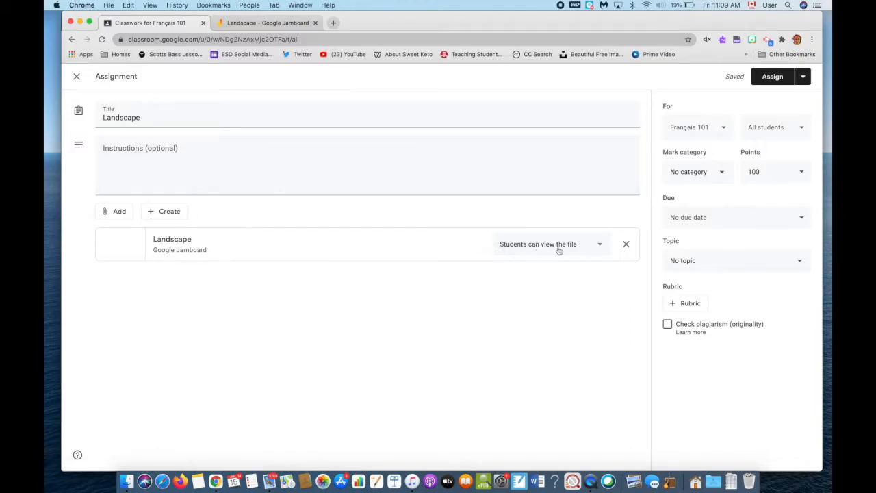
Set the attached Jamboard file to "Make a copy for each student"
click(600, 247)
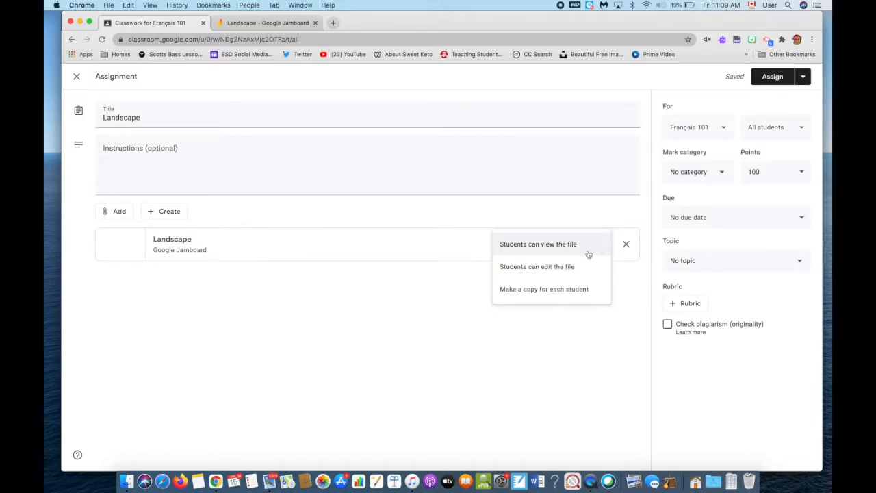
click(609, 211)
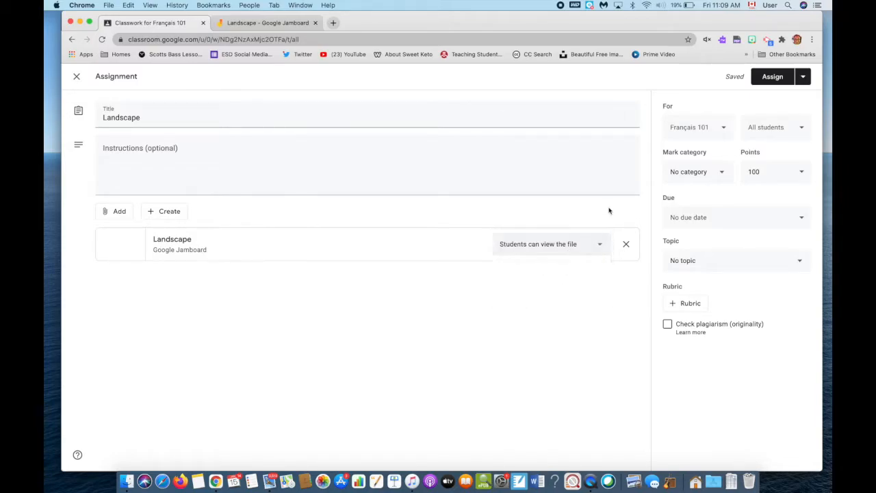
click(600, 244)
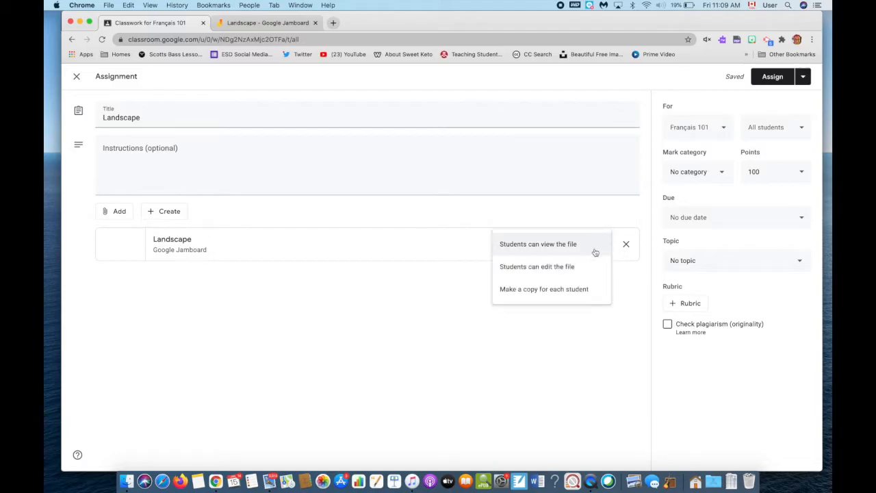
click(570, 295)
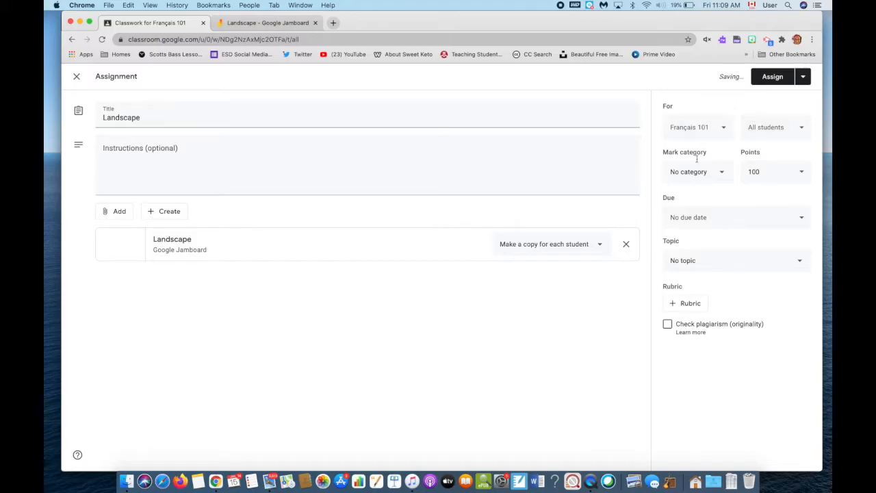
Choose a topic for the Landscape assignment and assign it to the class
right_click(701, 259)
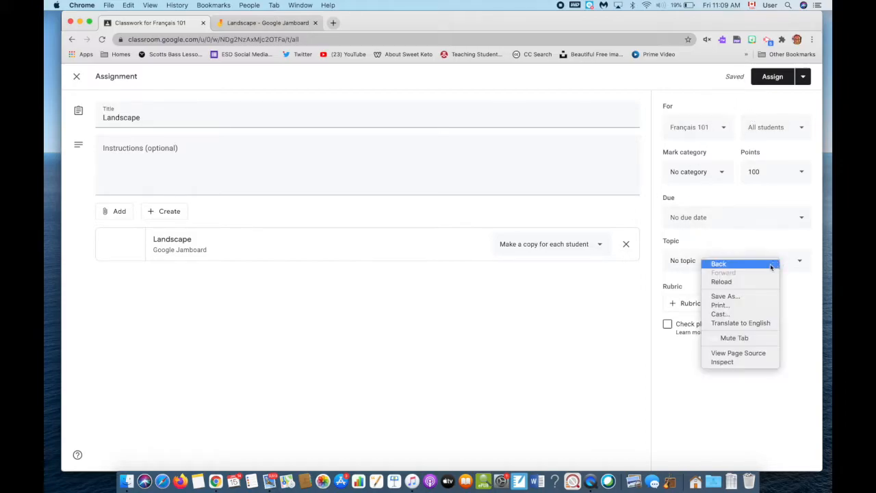
key(Escape)
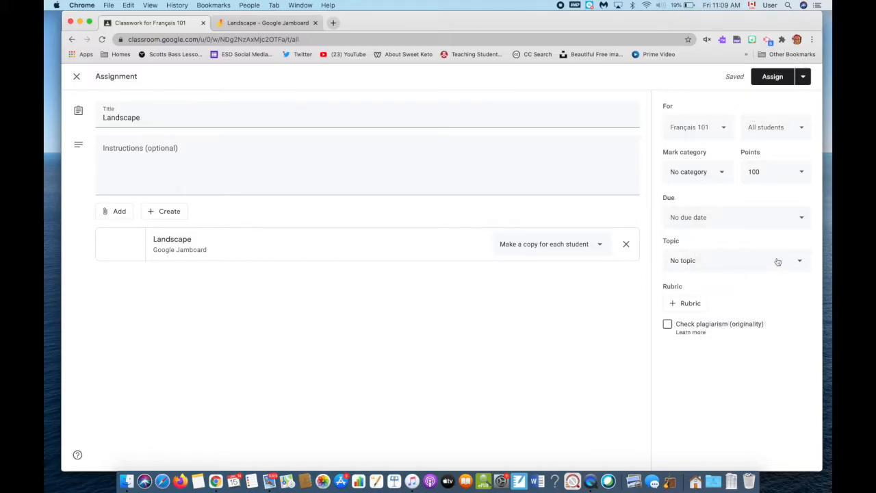
click(798, 261)
click(749, 336)
click(780, 79)
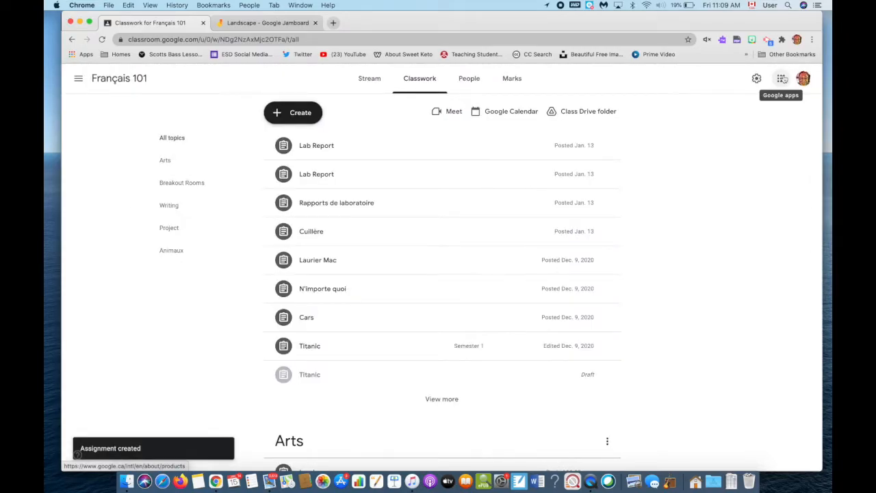
Switch to the student's incognito window, refresh the Français 101 stream, and open the student's Jamboard copy from the Landscape assignment
key(ctrl+Up)
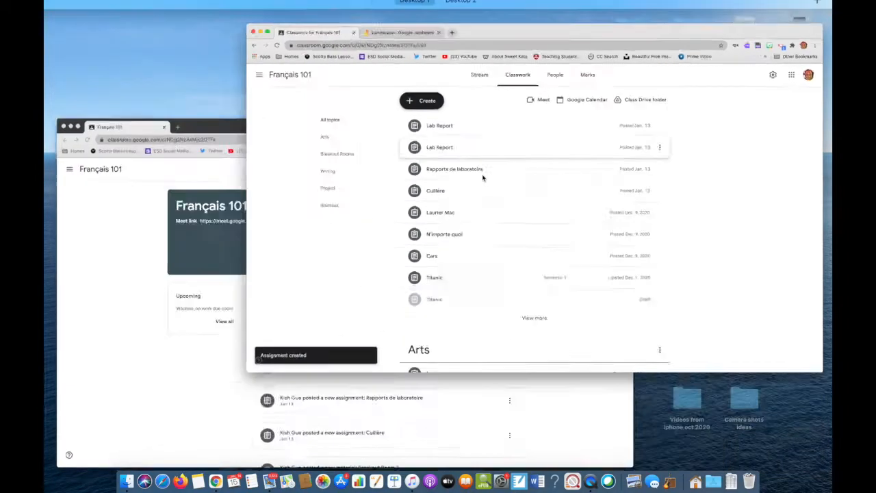
click(386, 301)
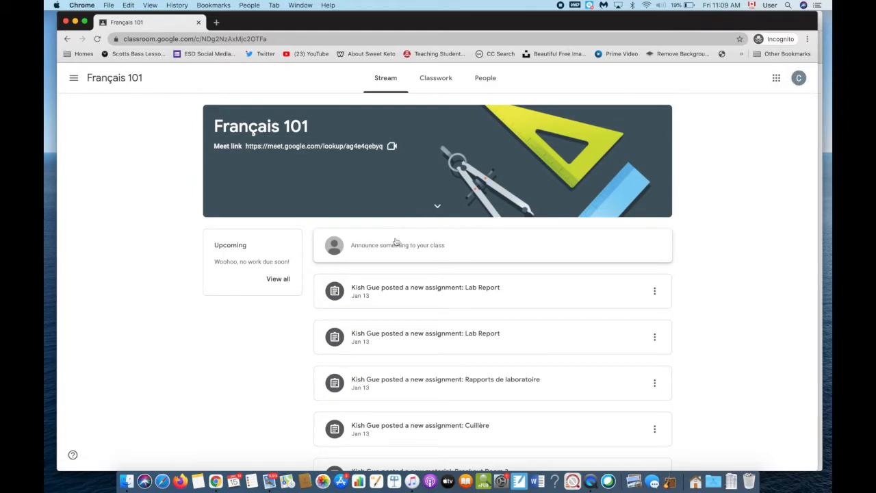
click(97, 39)
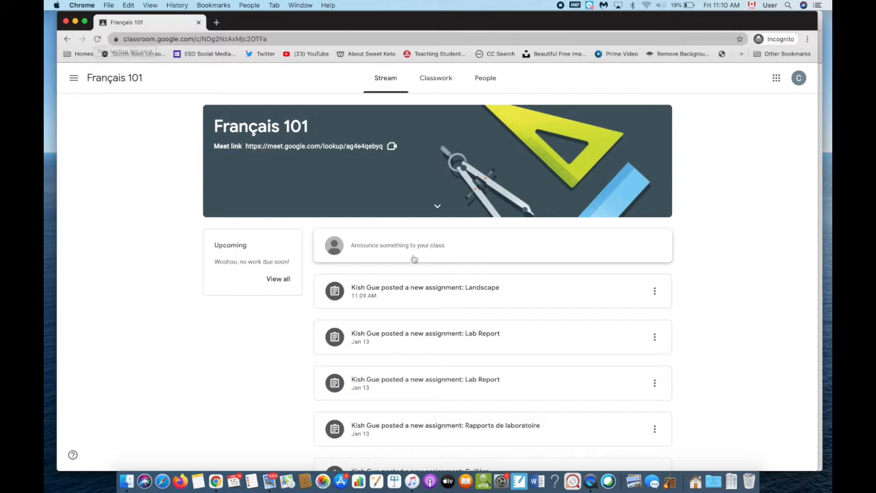
click(515, 295)
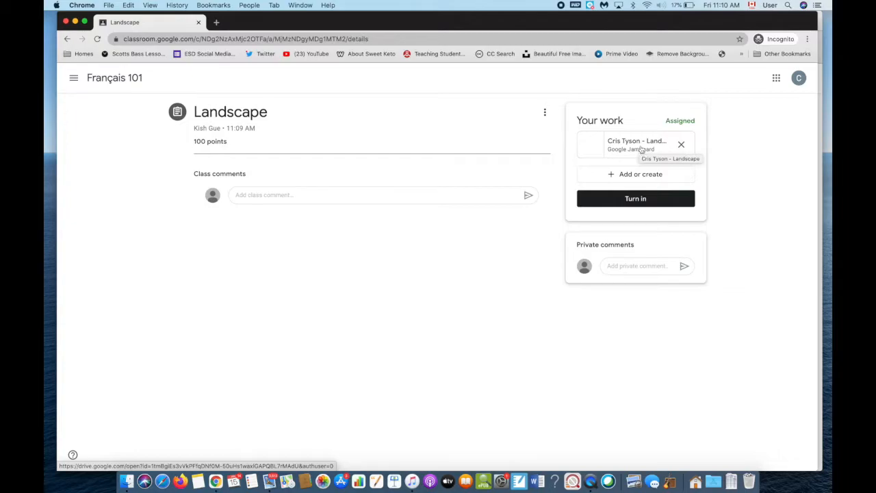
click(642, 150)
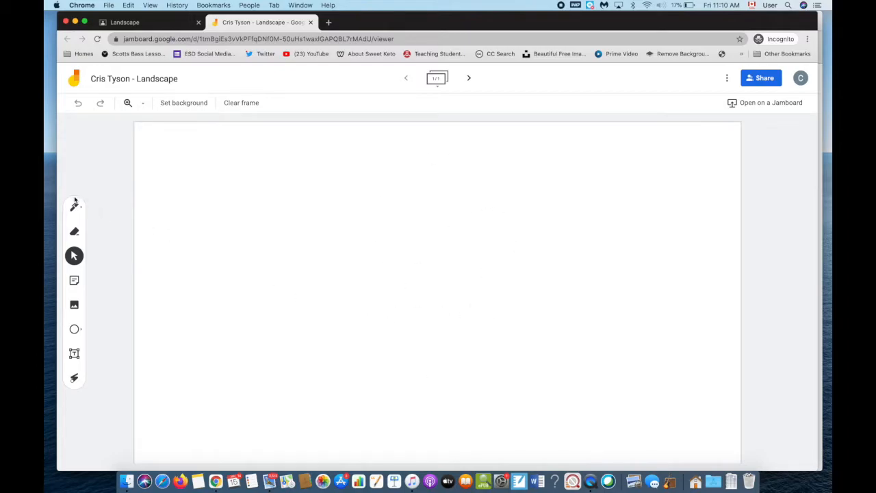
Insert the image "Art work 1.png" from the Desktop into the student's Landscape jam
click(75, 306)
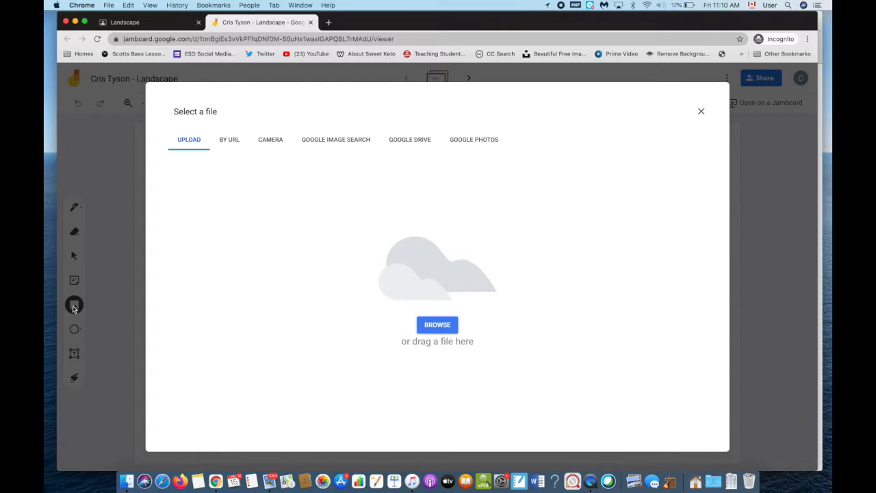
click(436, 325)
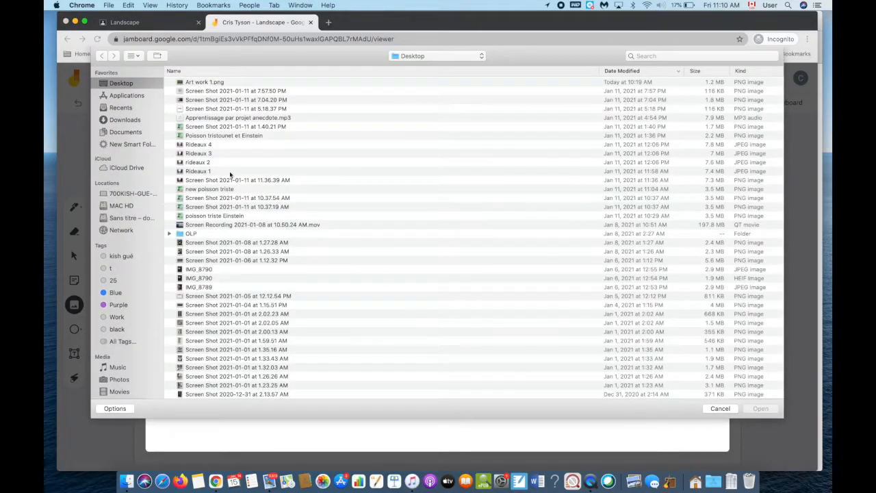
click(212, 84)
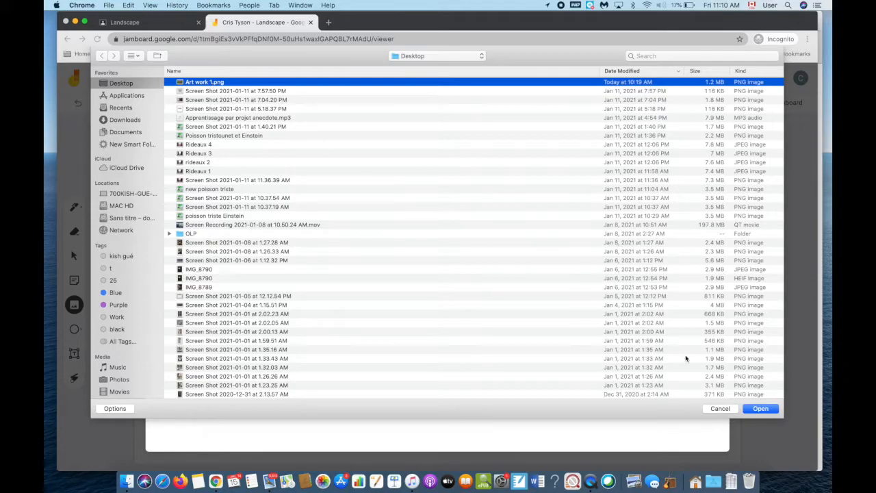
click(761, 408)
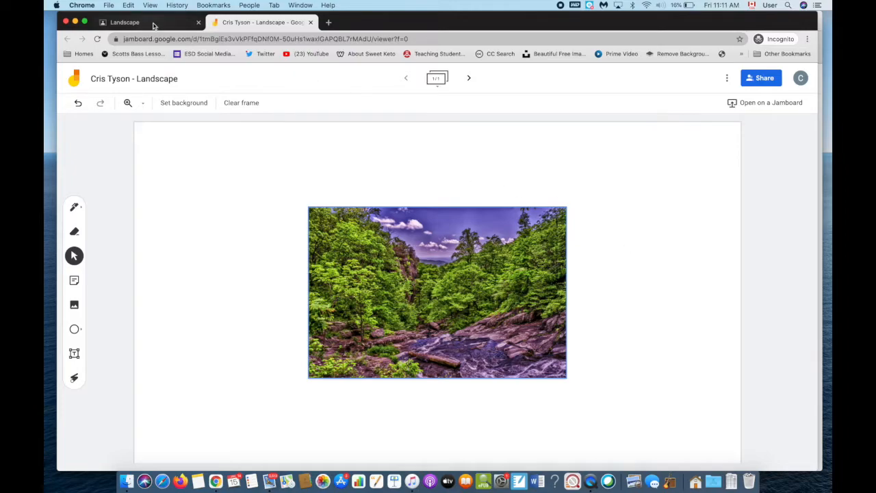
Delete the inserted landscape picture from the student's jam and return to the Landscape assignment page
click(158, 26)
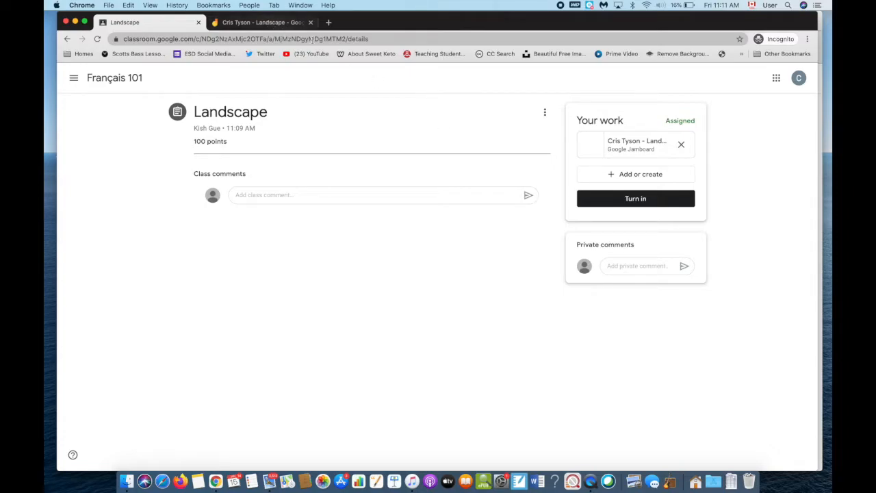
click(265, 24)
click(555, 349)
key(Delete)
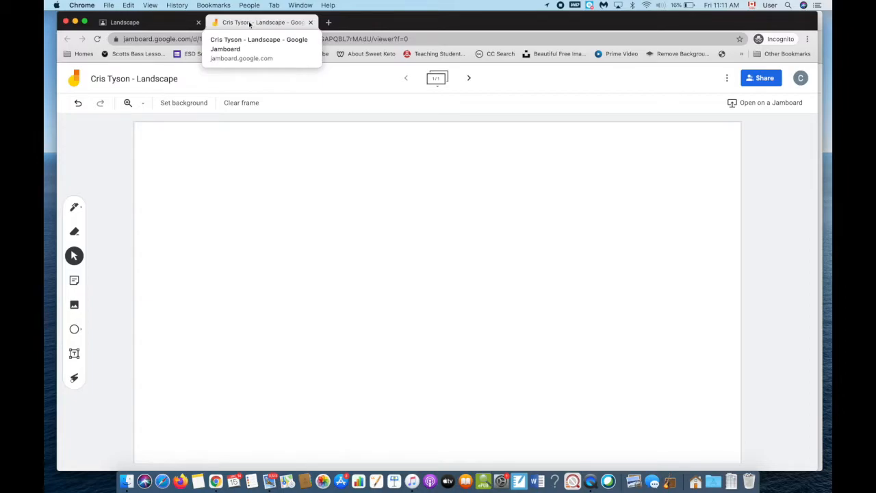
click(174, 26)
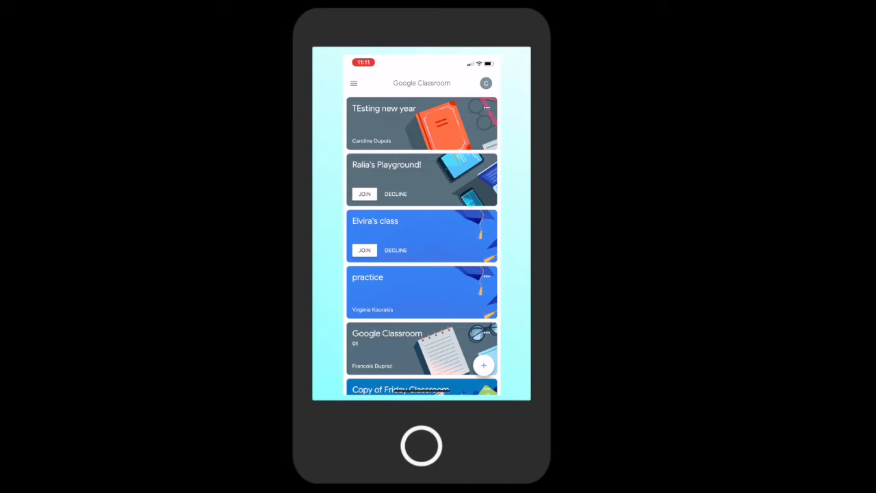
In the Google Classroom mobile app, open the Français 101 class and refresh its stream
scroll(421, 233, down, 1)
scroll(421, 233, up, 2)
scroll(421, 233, down, 8)
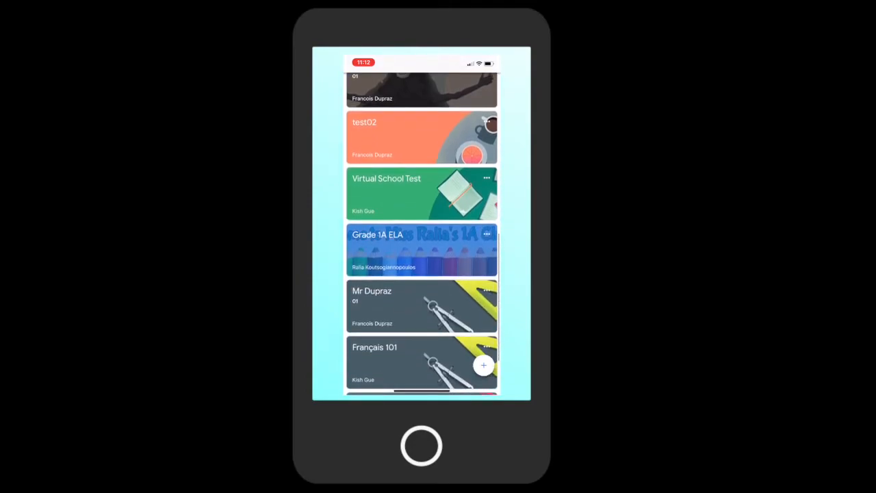
scroll(422, 233, down, 3)
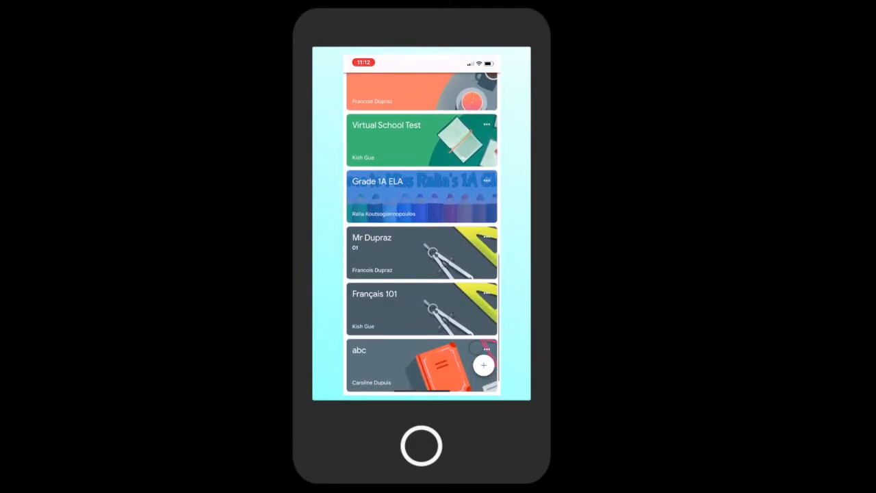
click(403, 308)
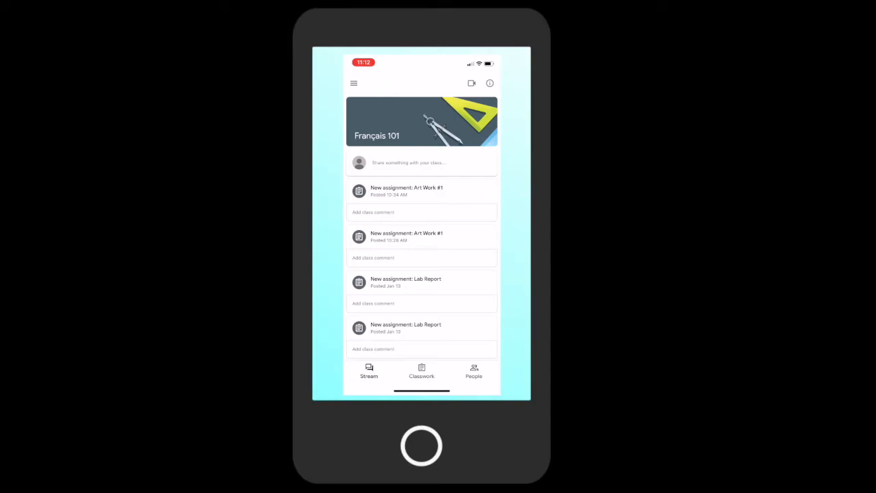
scroll(421, 232, up, 3)
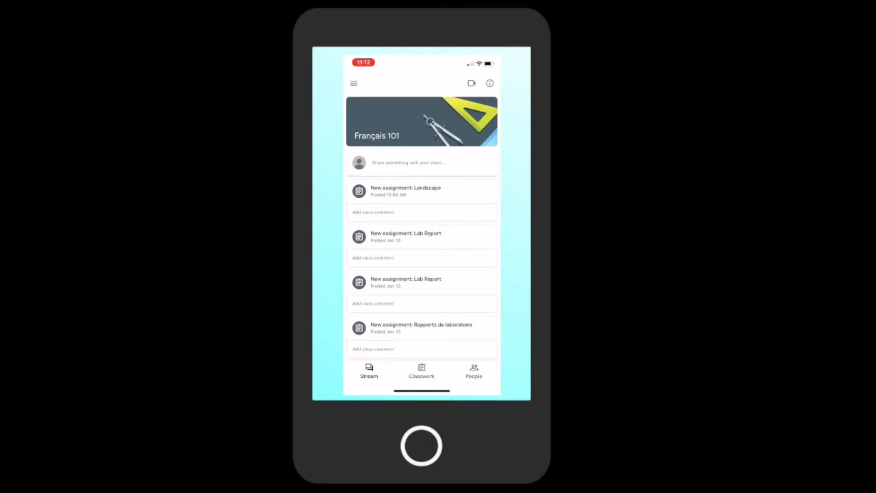
Open the Landscape assignment, expand Your work, and open the student's attached jam for viewing
click(406, 191)
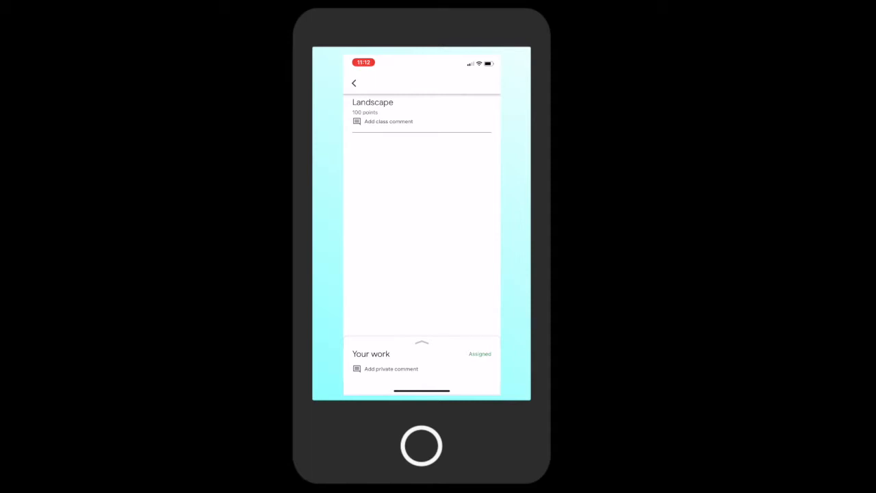
click(421, 342)
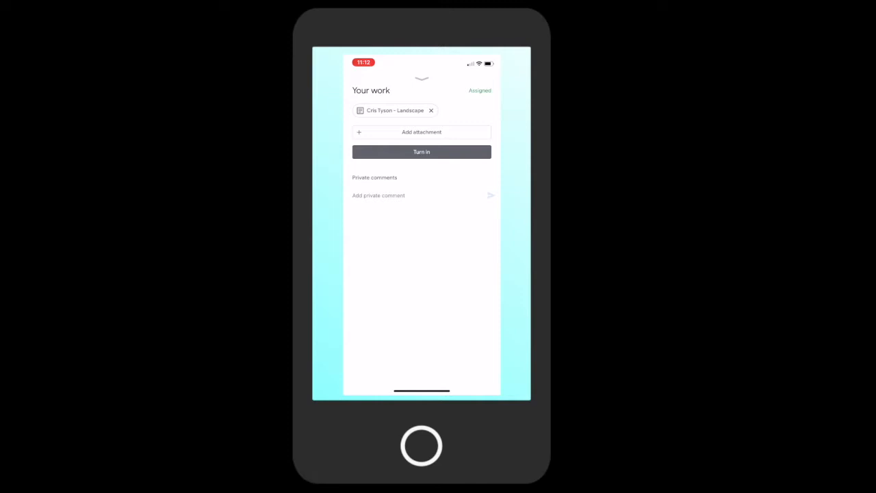
click(395, 110)
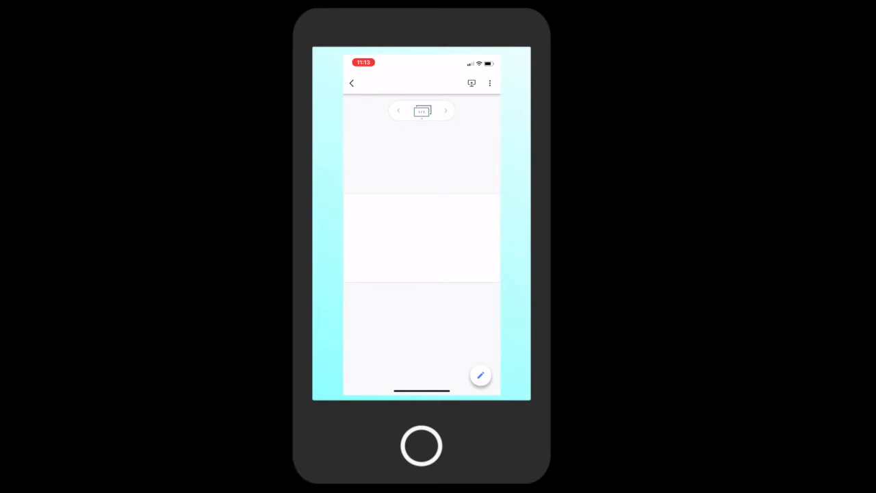
Edit the jam, insert the landscape photo from the phone's image library, and draw a short pen stroke below it
click(480, 375)
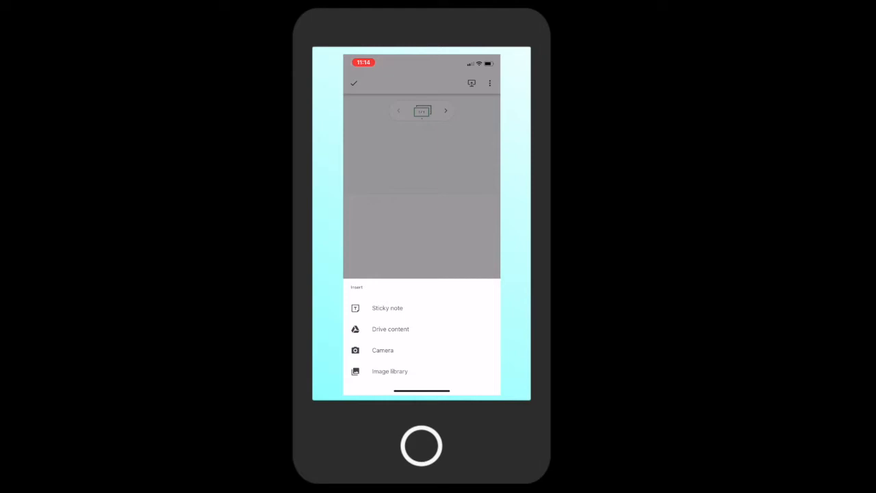
click(389, 370)
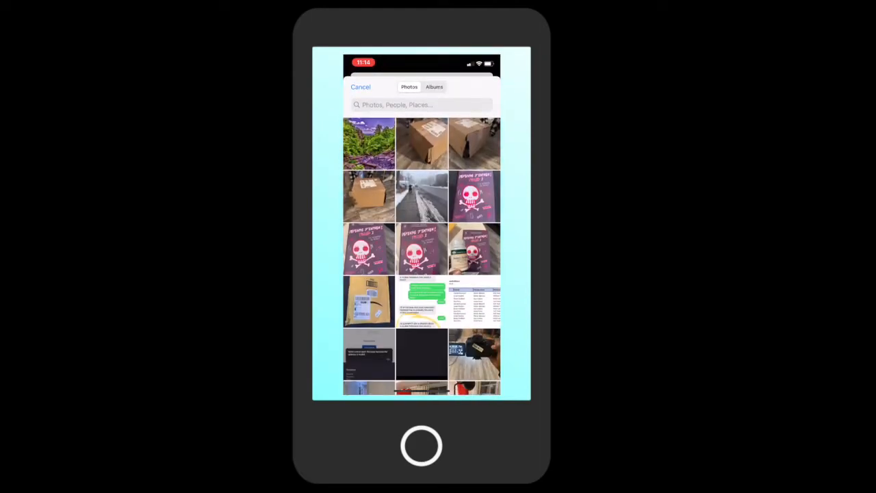
click(369, 143)
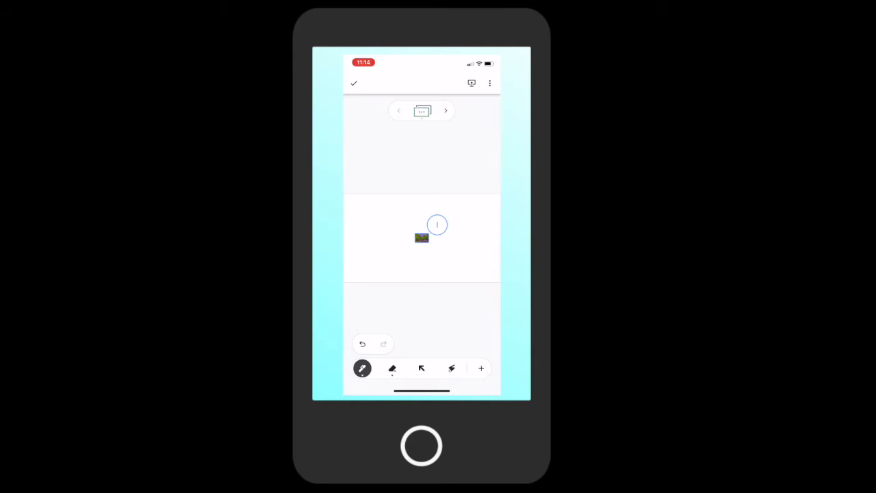
drag(417, 258, 412, 282)
scroll(435, 245, up, 5)
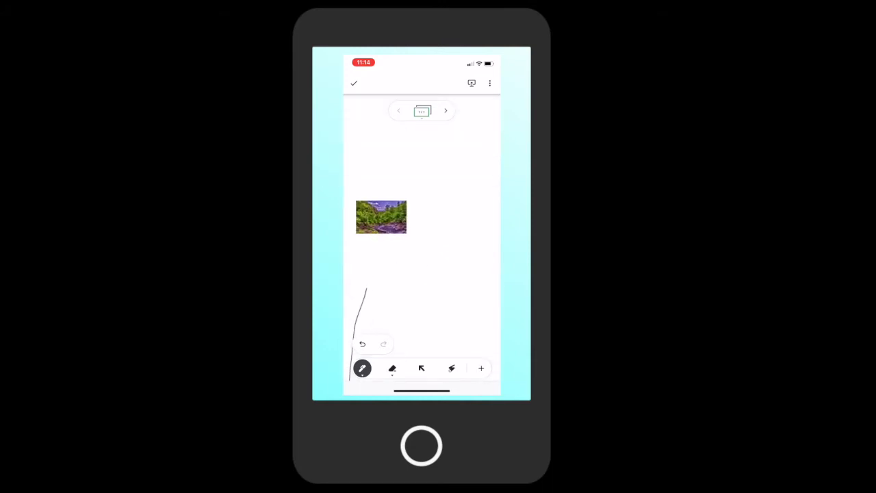
scroll(434, 249, down, 5)
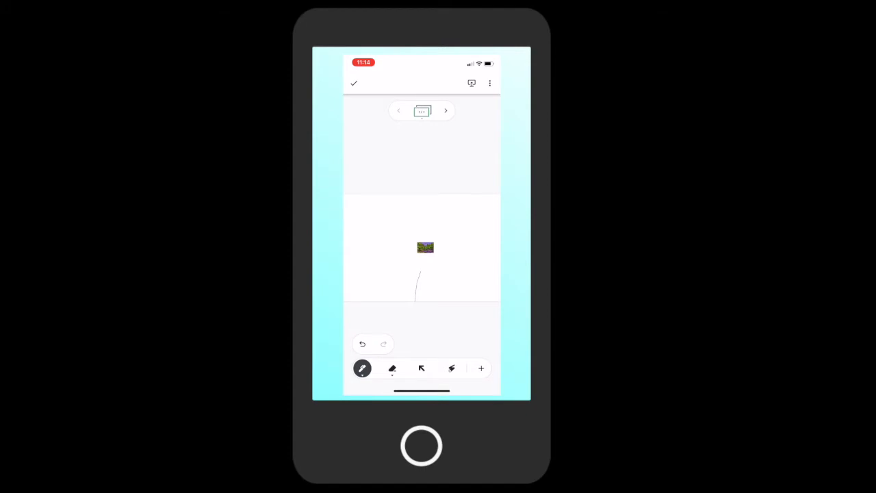
Switch back to the Classroom app, close the file preview, and turn in the Landscape assignment
drag(422, 391, 424, 308)
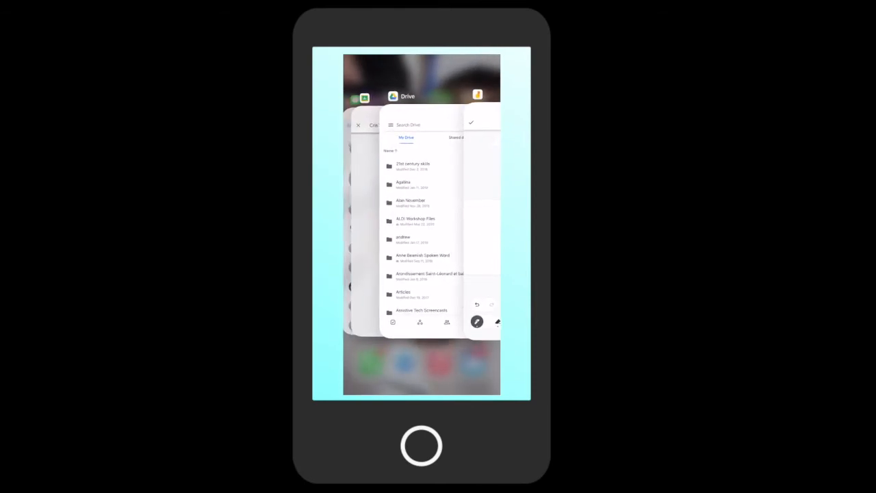
click(365, 223)
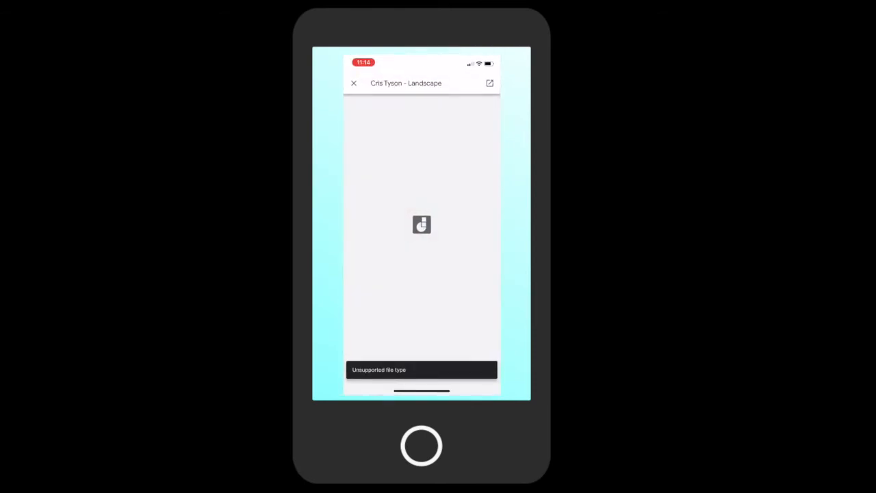
click(354, 83)
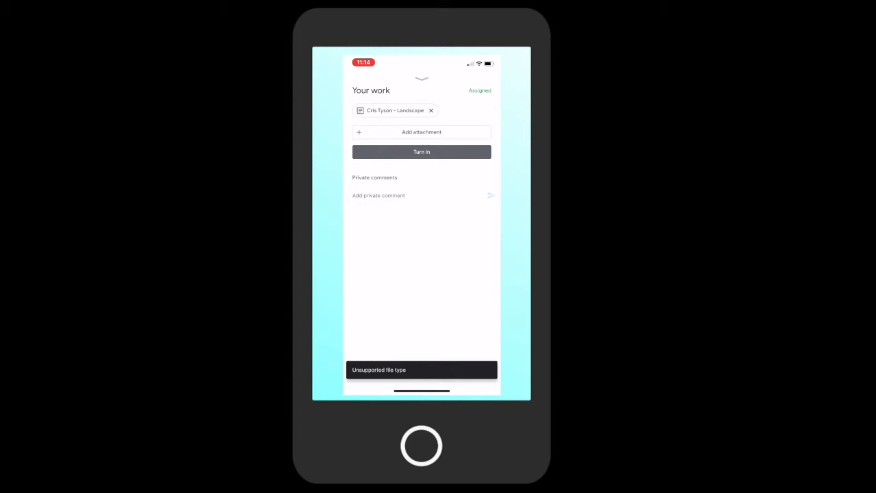
click(421, 151)
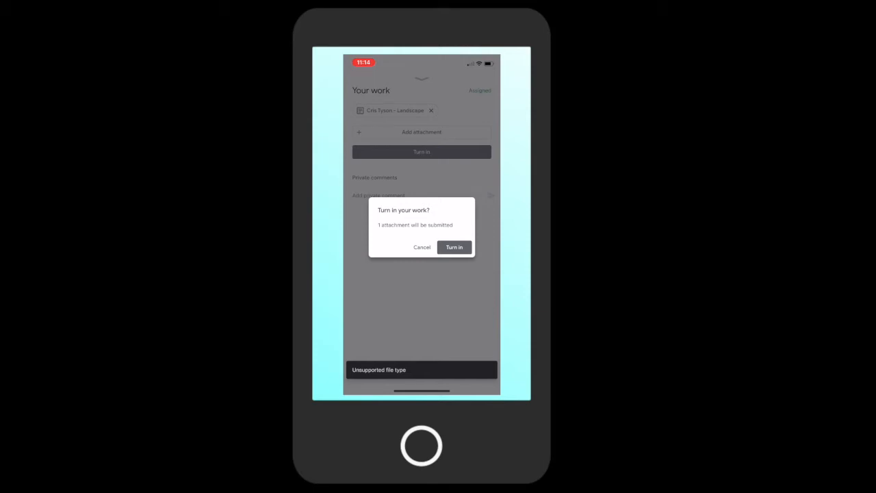
click(454, 247)
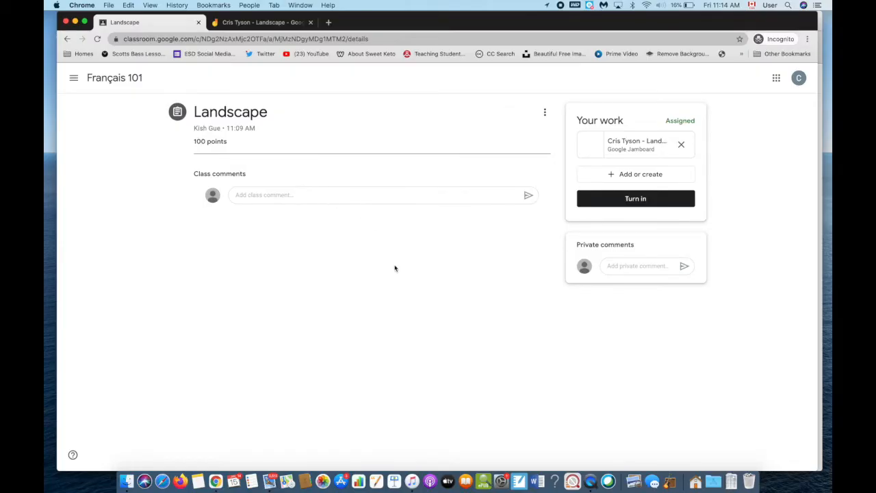
Switch to the teacher's Classroom window and open the handed-in Landscape work from the Arts topic in Google Jamboard
key(ctrl+Up)
click(582, 178)
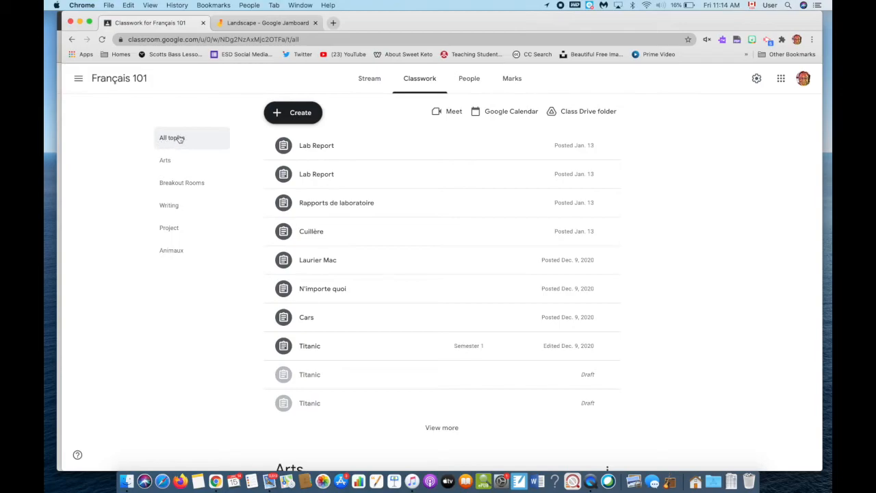
click(171, 165)
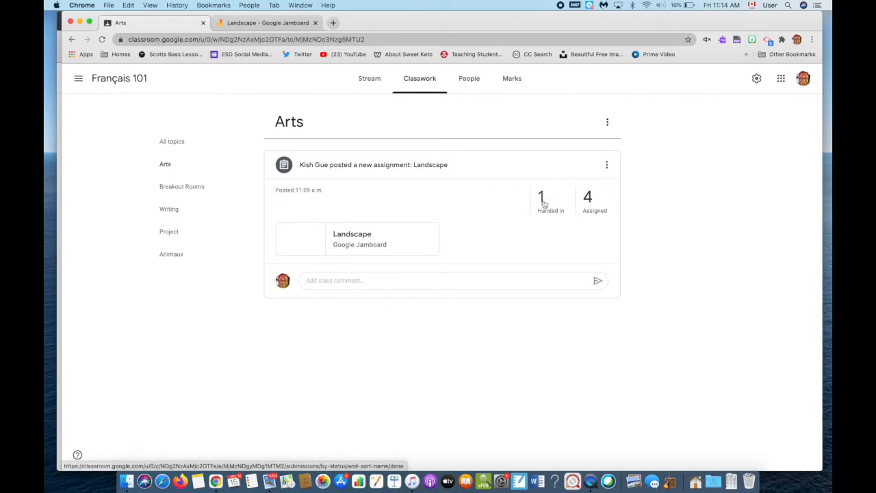
click(543, 203)
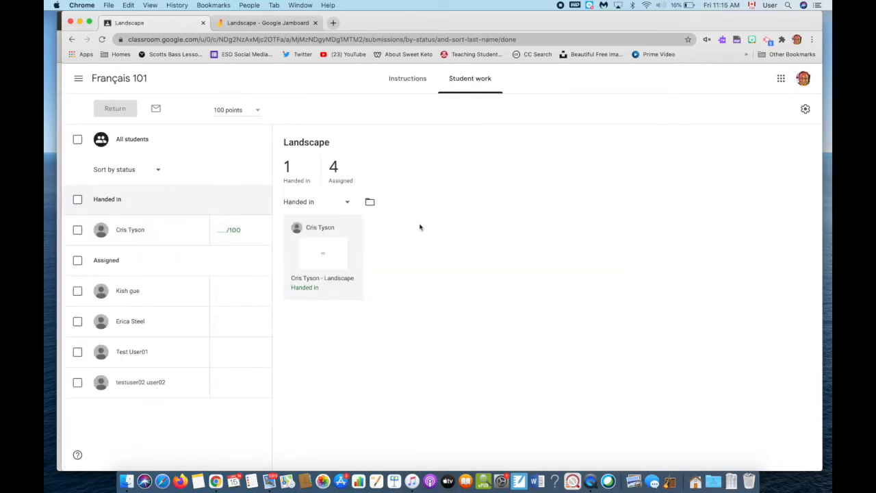
click(331, 259)
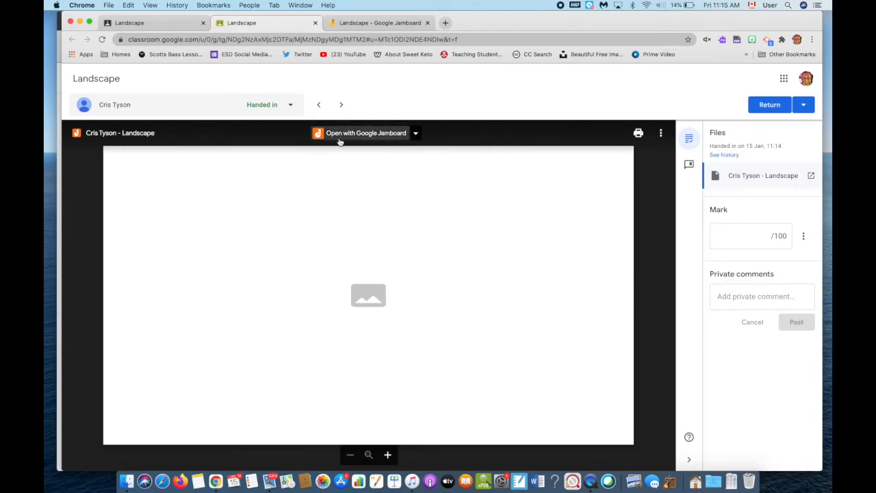
click(383, 136)
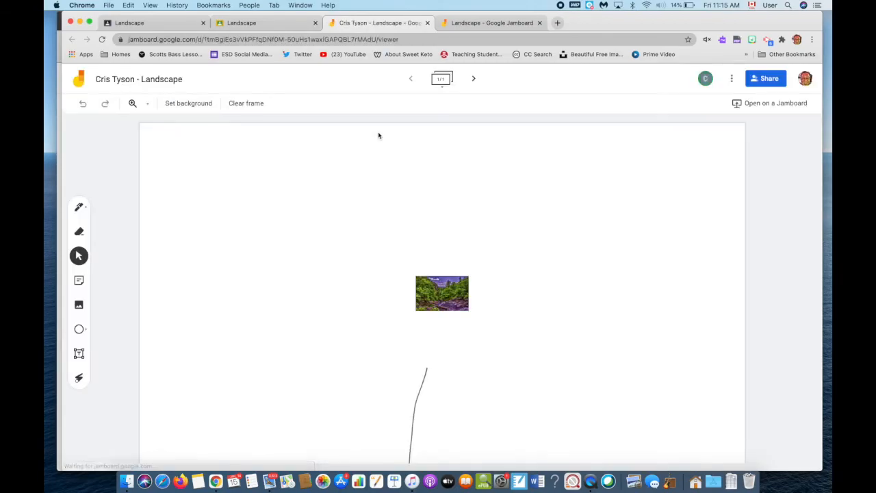
Enlarge the student's landscape image to about four times its width and recentre it above the pen stroke
click(457, 293)
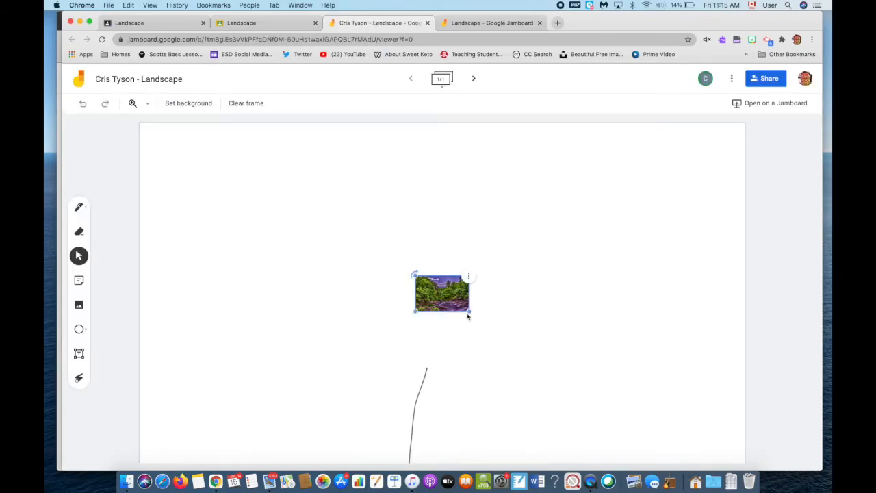
drag(468, 311, 638, 423)
drag(484, 333, 377, 285)
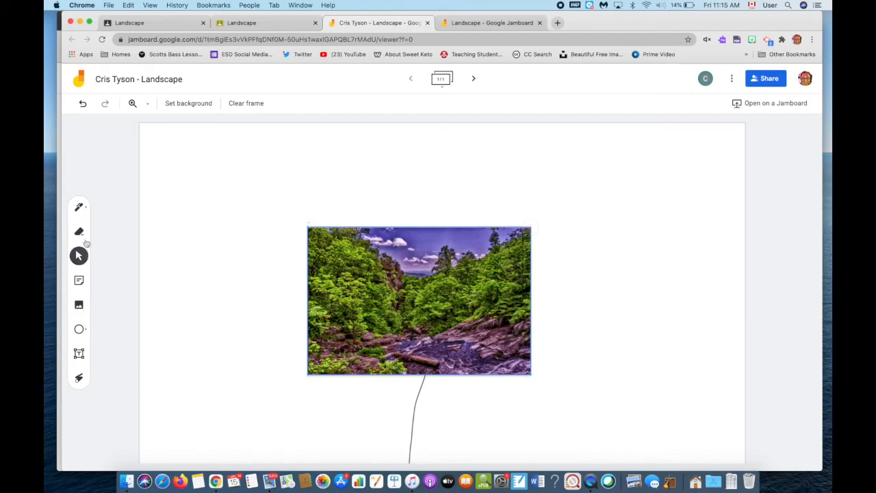
With the Pen tool, draw a freehand arrow from above the image down to the white cloud in the sky
click(79, 329)
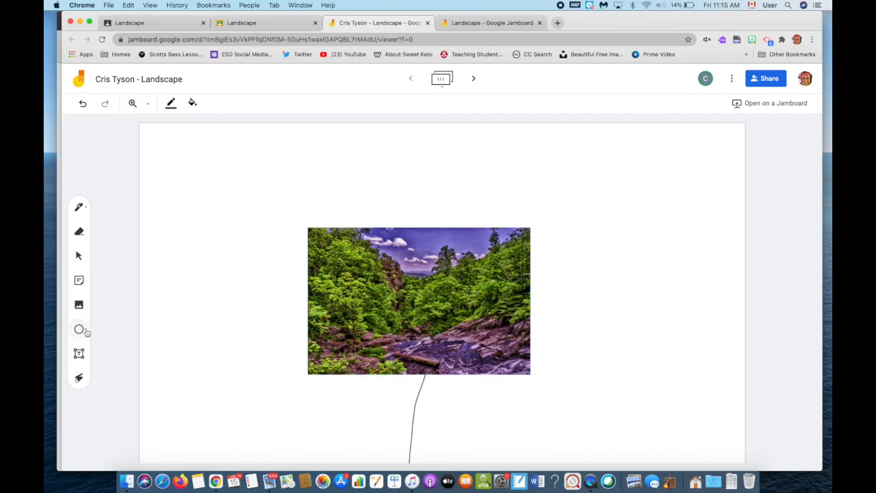
click(87, 333)
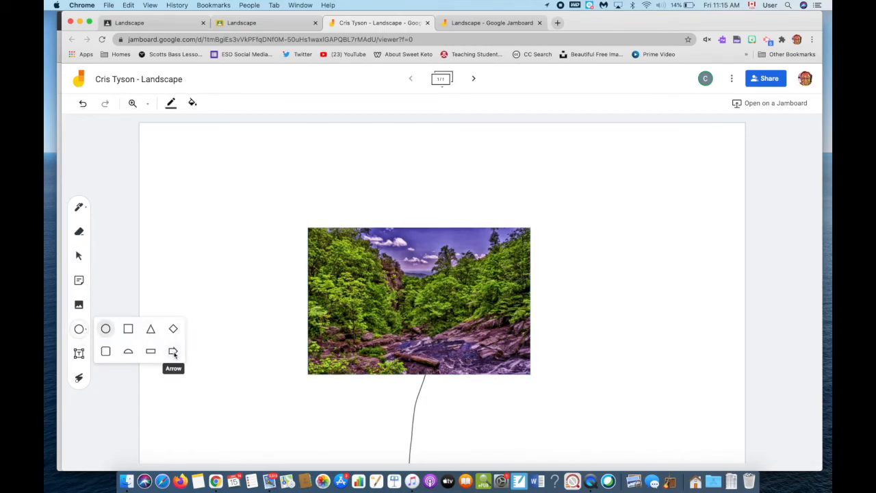
click(79, 208)
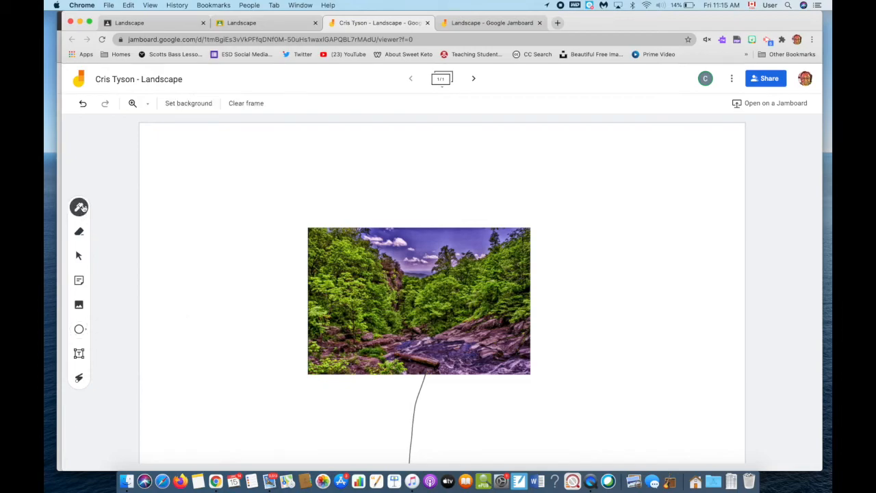
mouse_move(428, 193)
mouse_down()
mouse_move(401, 242)
mouse_move(415, 233)
mouse_up()
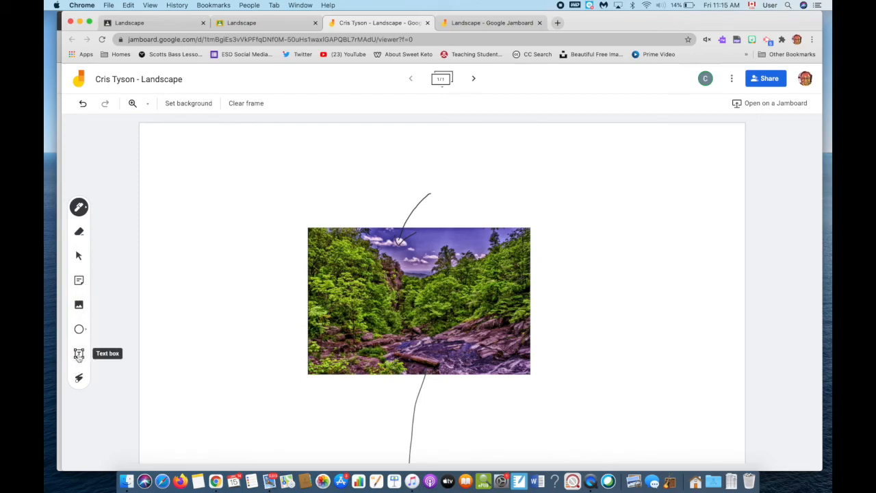
Add a text box above the image at the arrow's tail reading "Great work. However, next time..." and widen it to about twice its width
click(79, 354)
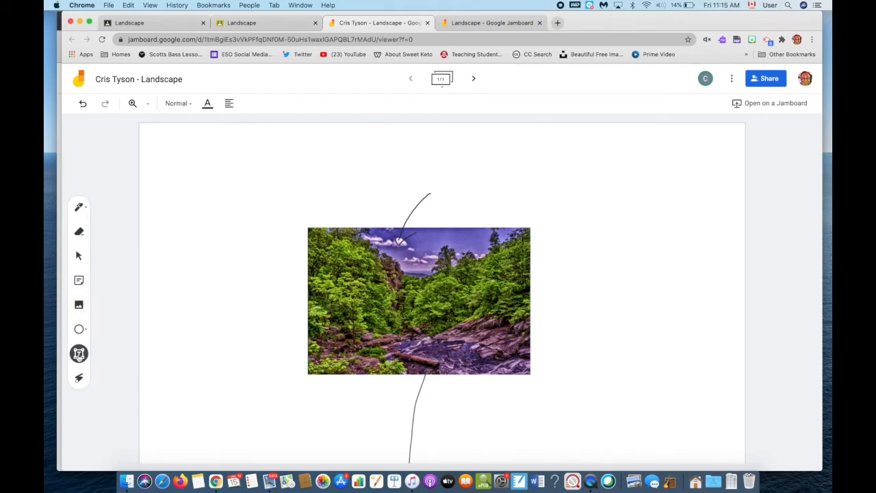
click(432, 169)
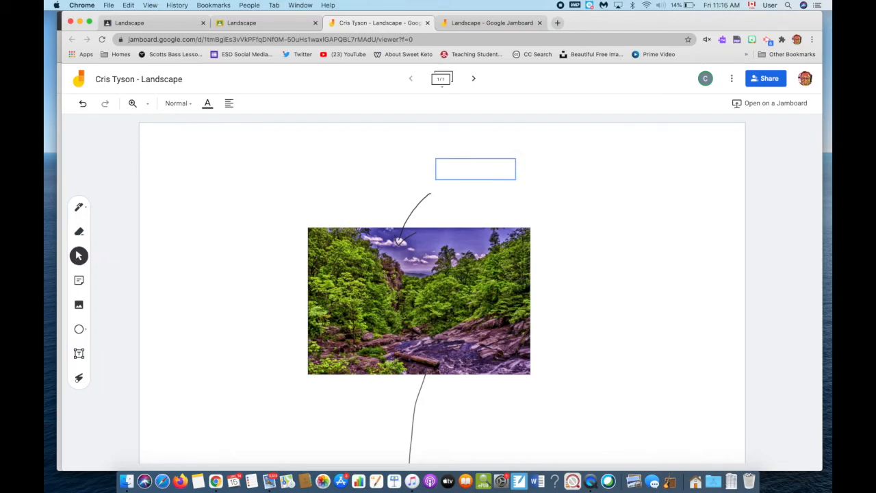
text(Great work.)
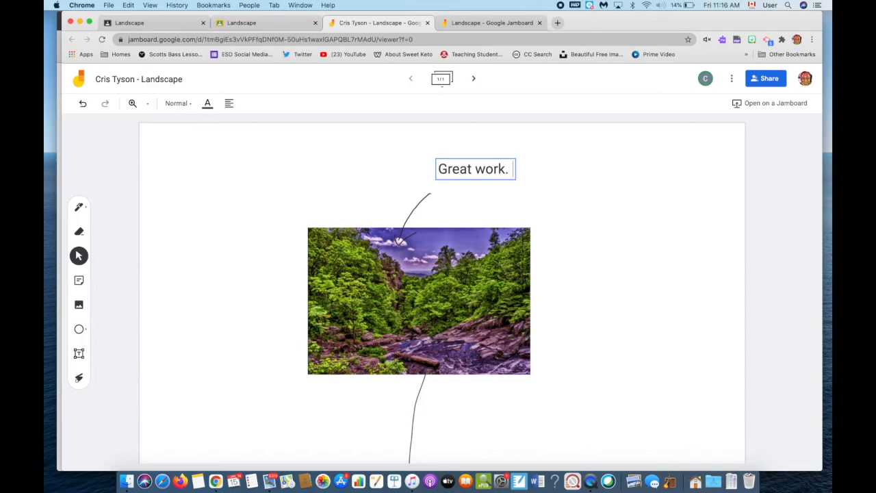
text( Howeve)
key(BackSpace)
text(ver.)
key(BackSpace)
key(BackSpace)
text(, you)
key(BackSpace)
key(BackSpace)
key(BackSpace)
key(BackSpace)
text(next )
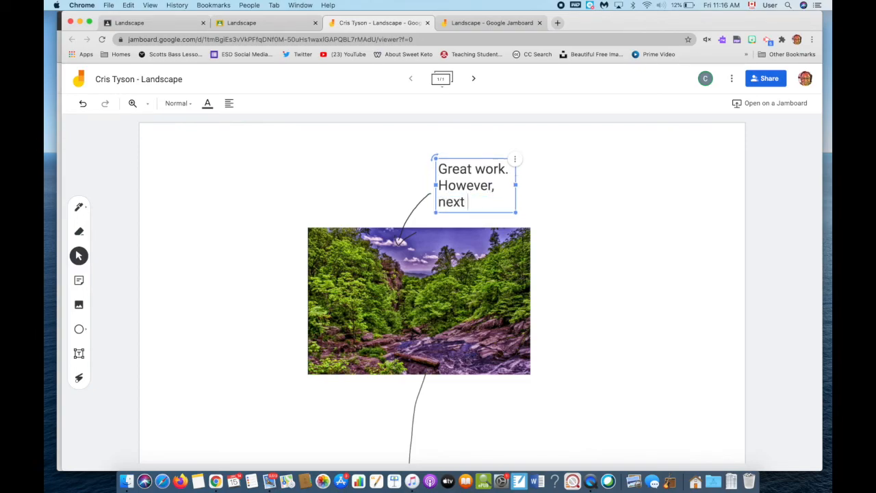
text(time...)
drag(516, 184, 595, 177)
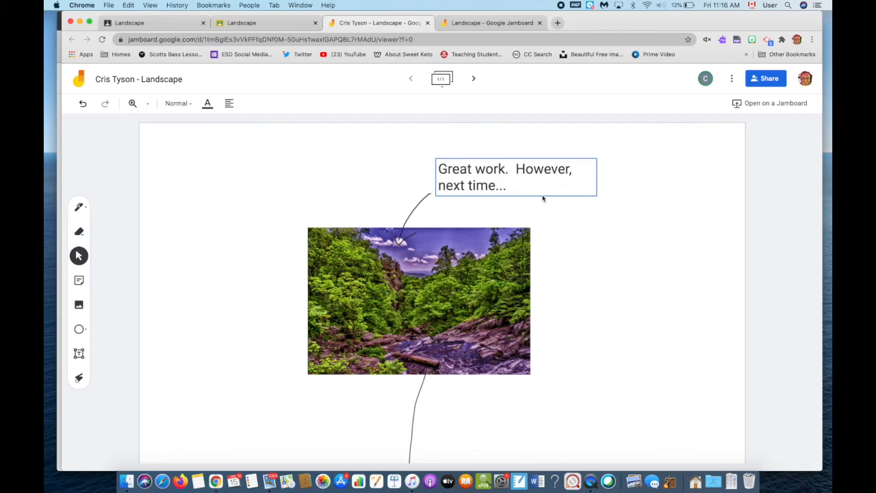
Switch to the Classroom marking page for the Landscape work and check its mark, private comment and return options
click(264, 26)
click(753, 236)
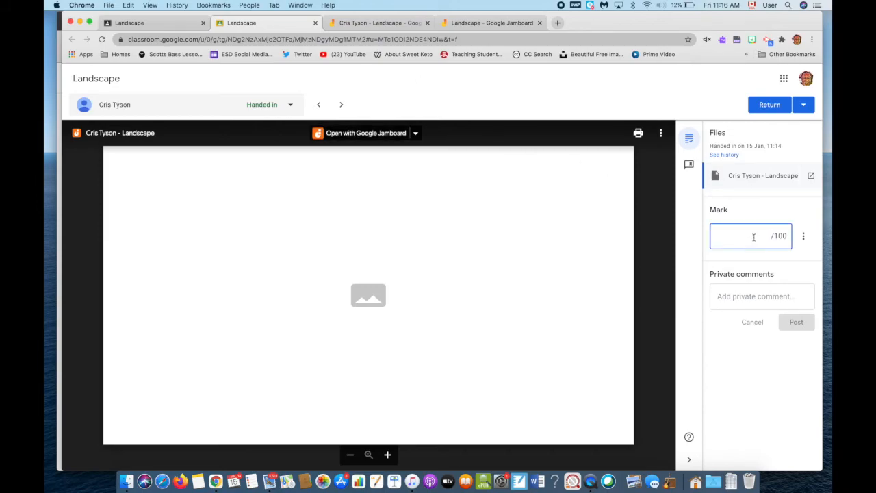
click(777, 301)
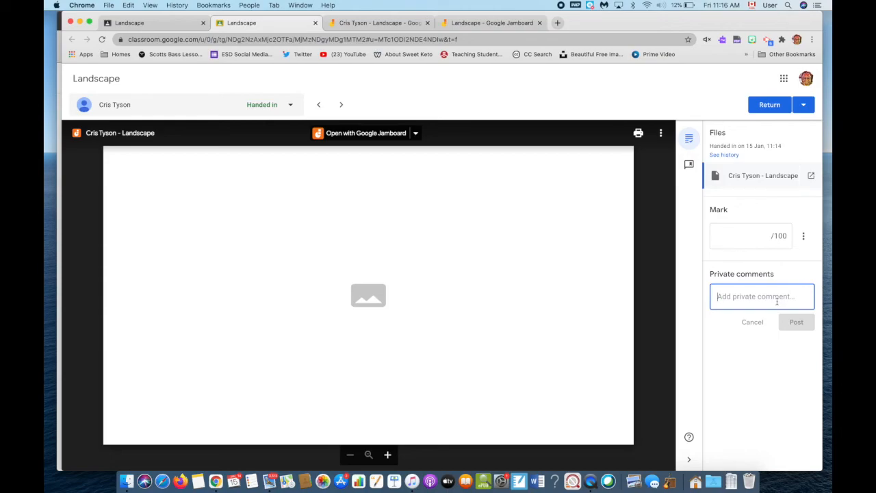
click(773, 106)
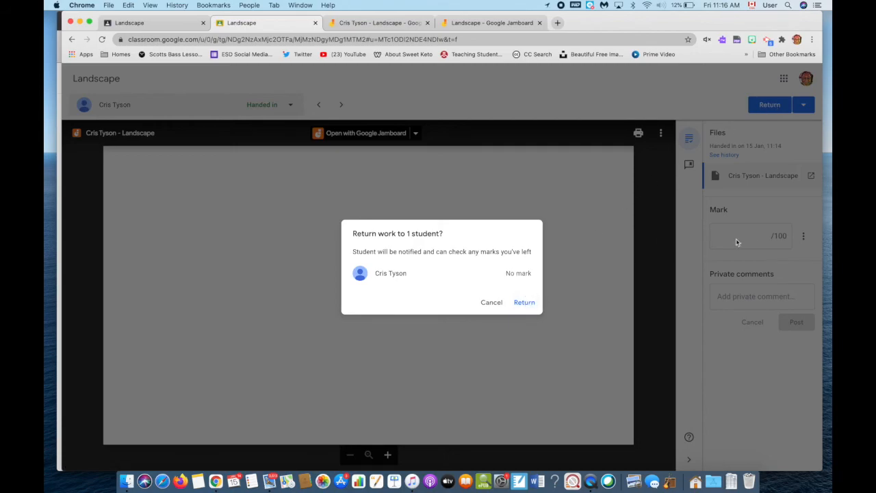
click(491, 301)
Give the student's Landscape work a mark of 70 out of 100 and return it to the student
click(759, 234)
text(70)
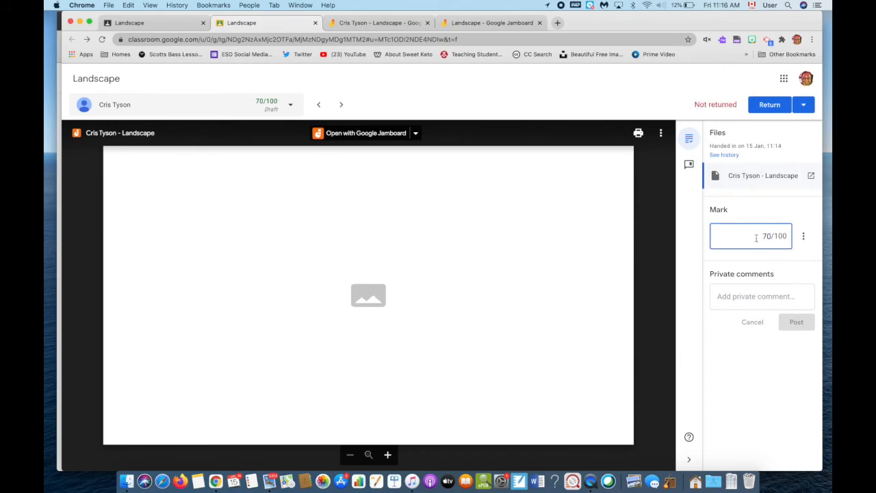
click(769, 105)
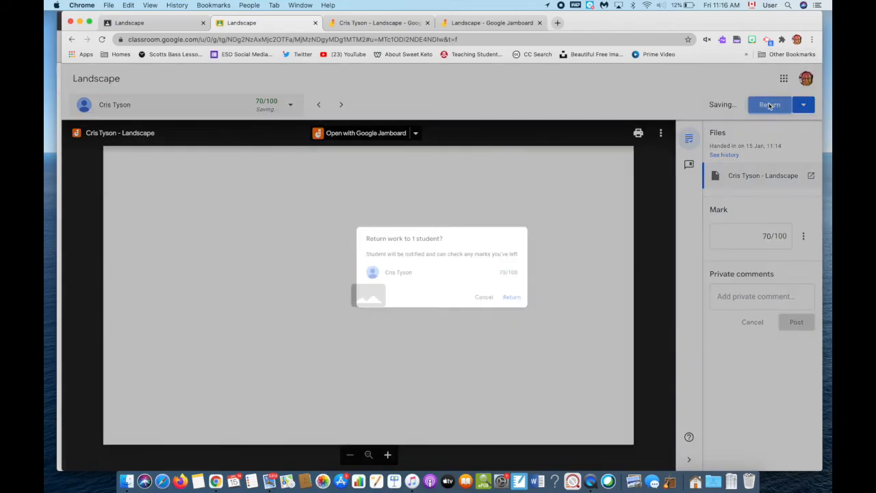
click(524, 303)
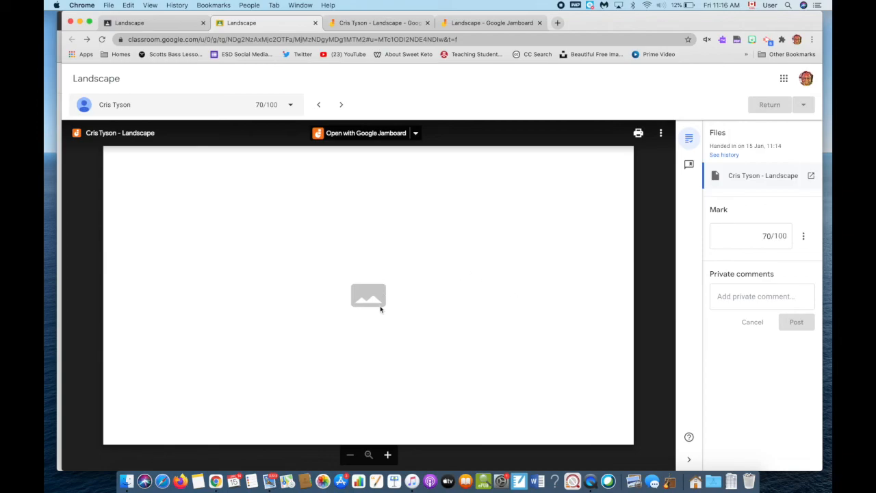
Switch to the student's Classroom window, reload the Landscape assignment, and view the teacher's feedback in the attached Jamboard before returning to the assignment
key(ctrl+Up)
click(262, 214)
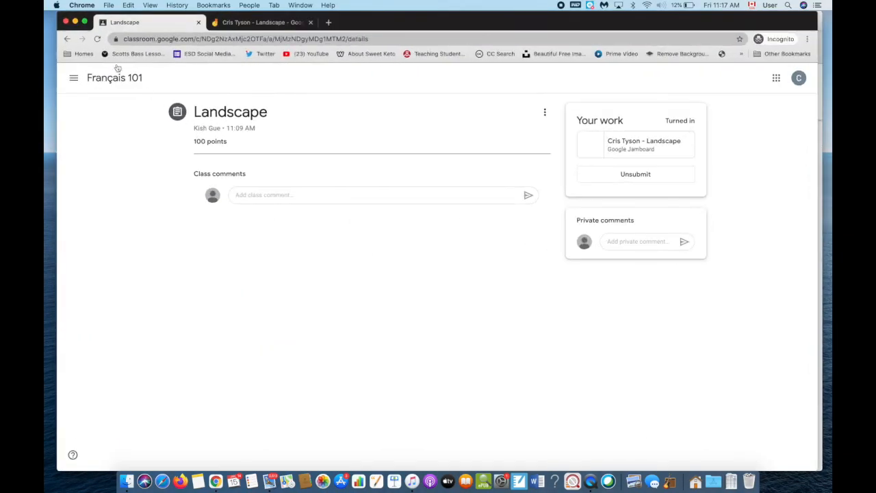
click(97, 39)
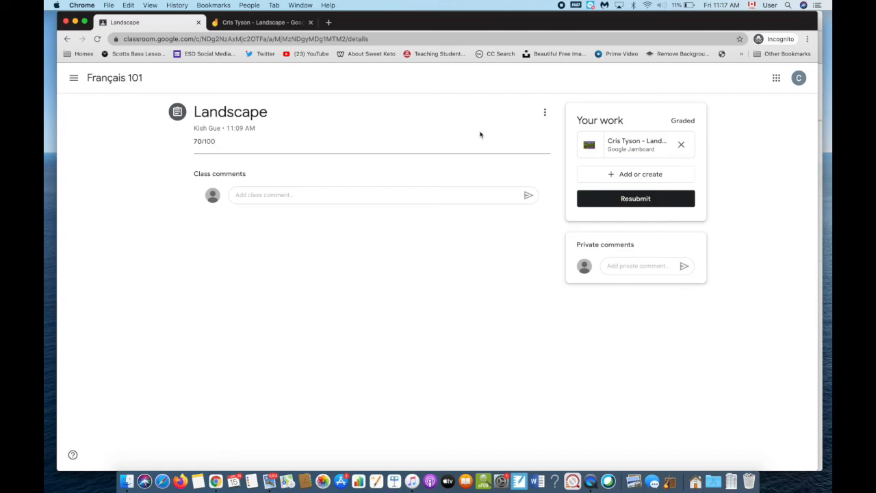
click(647, 149)
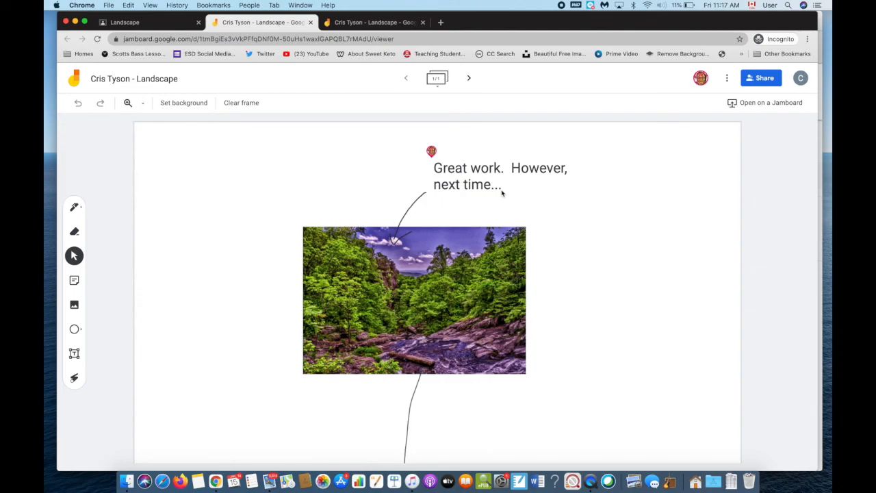
click(169, 25)
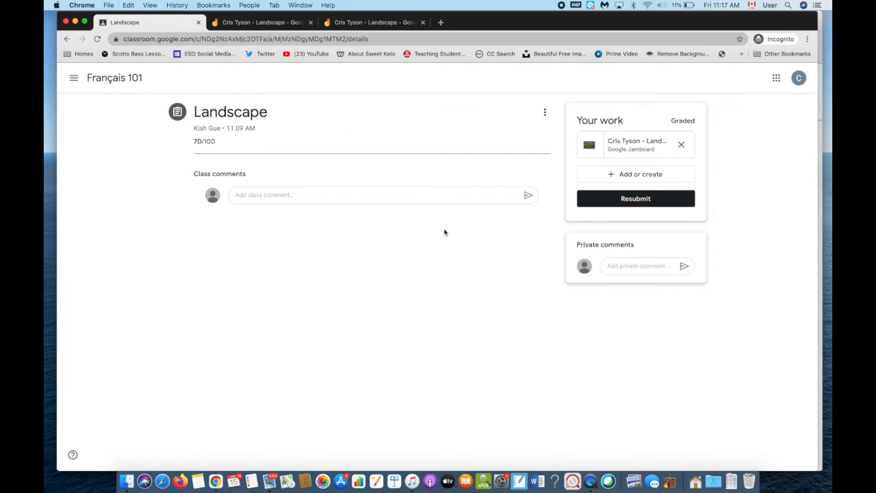